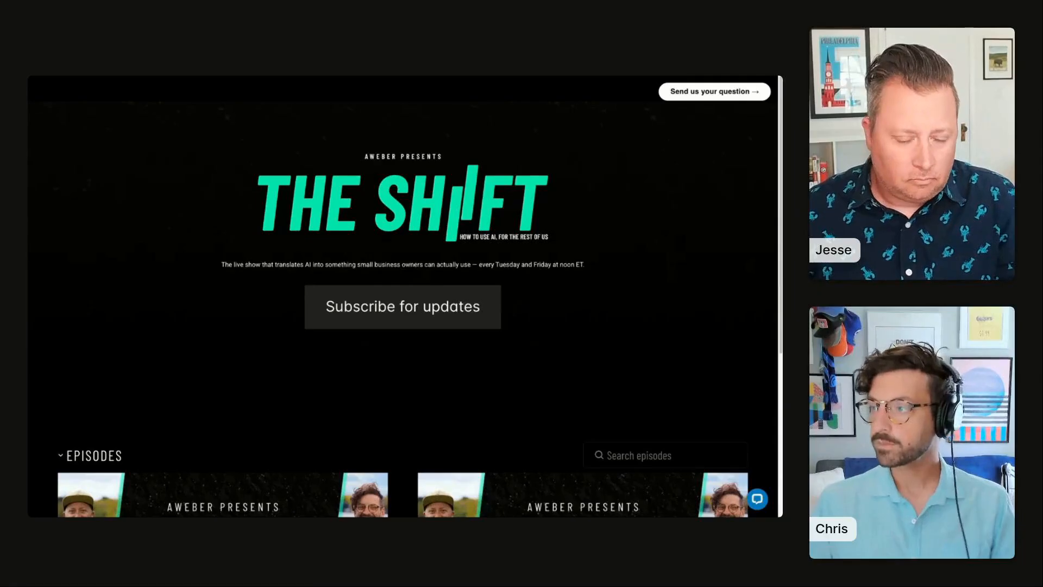
# Step: Switch to the design system review tab and inspect the UI Kit landing page preview
pyautogui.hotkey('ctrl', 'Tab')
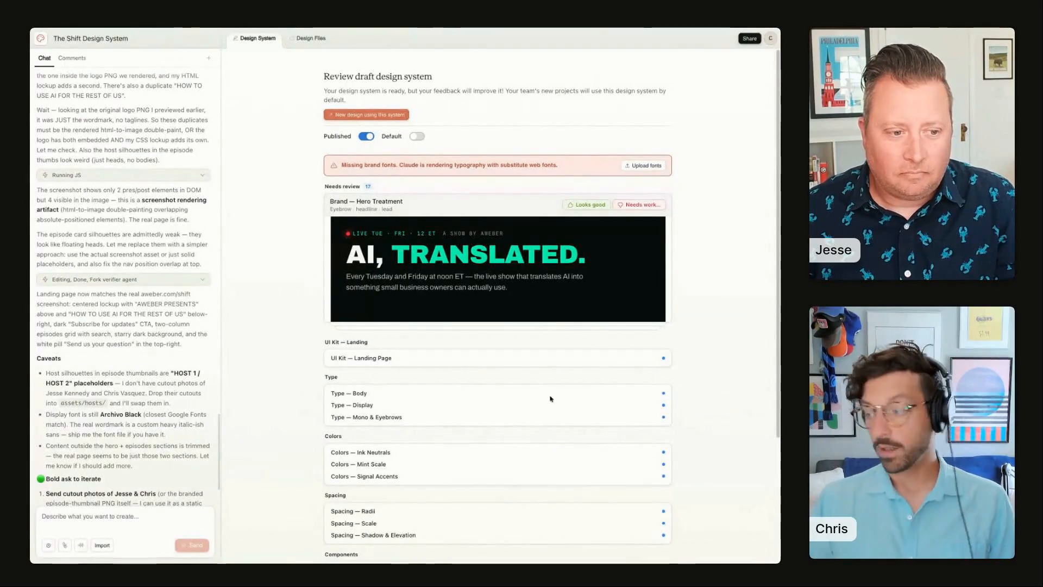
pyautogui.scroll(-5, 550, 398)
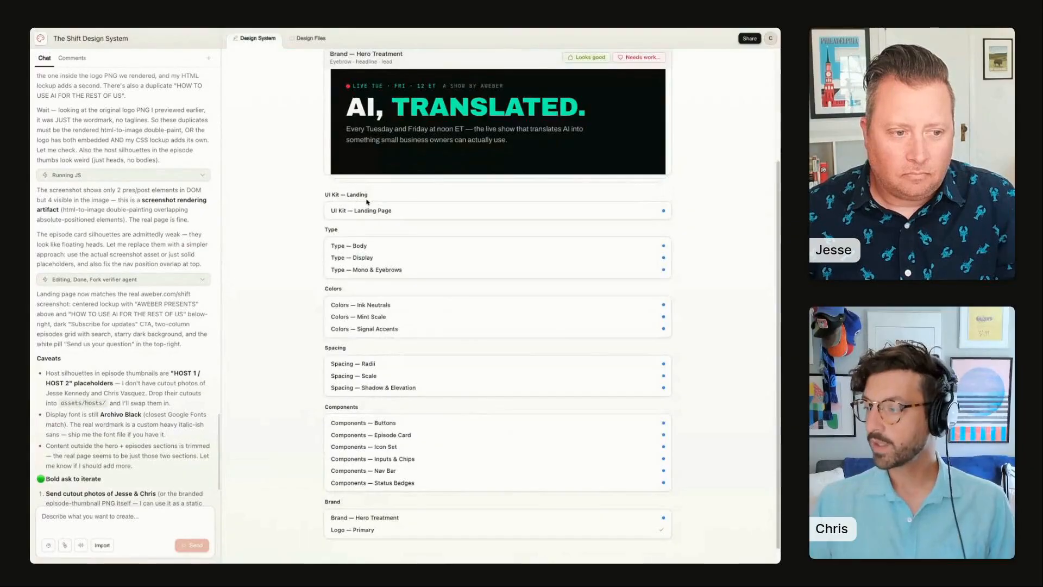
pyautogui.click(366, 206)
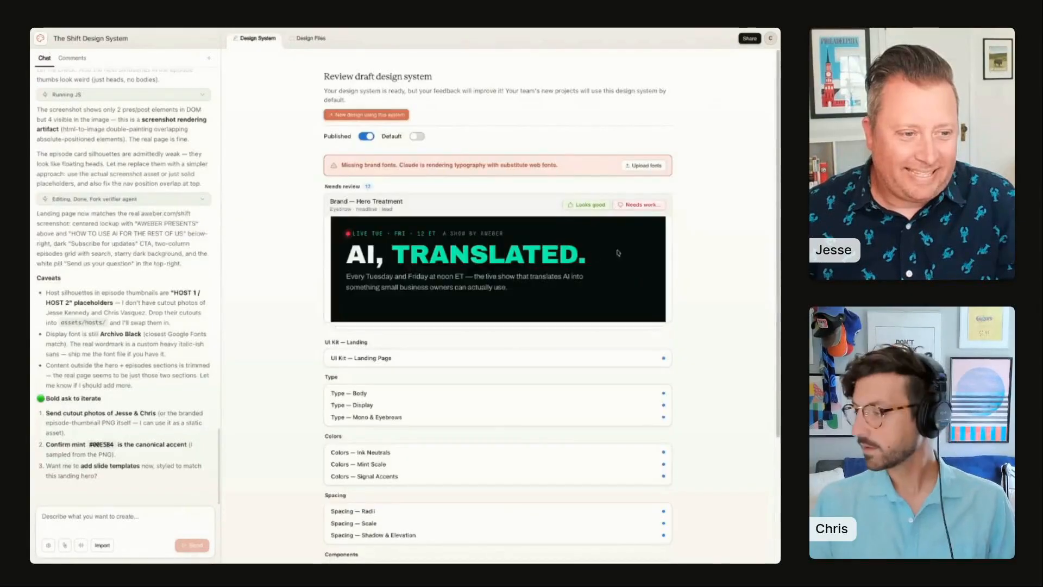
pyautogui.click(498, 358)
pyautogui.scroll(-3, 466, 364)
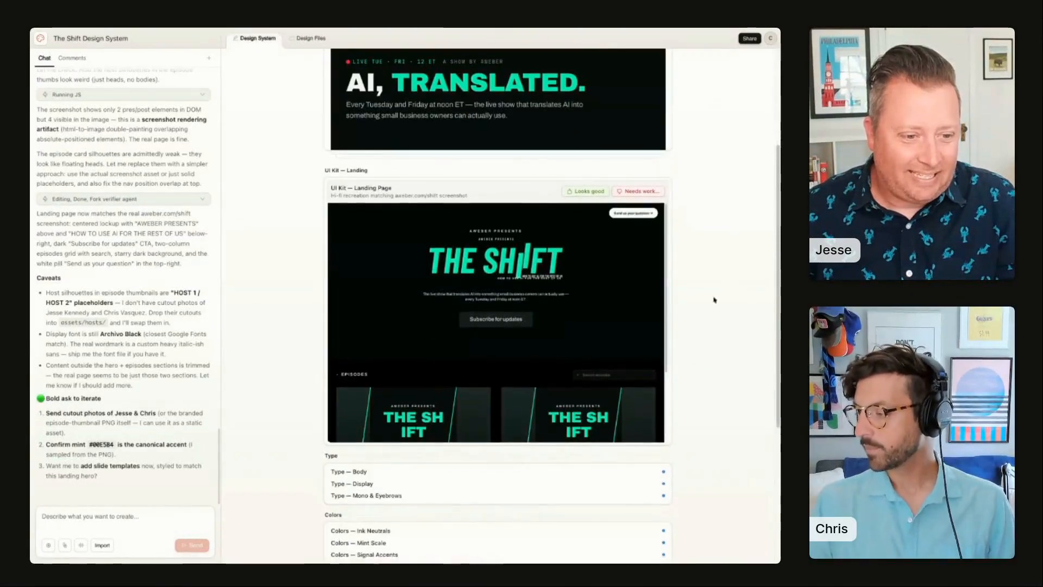
pyautogui.scroll(-1, 486, 321)
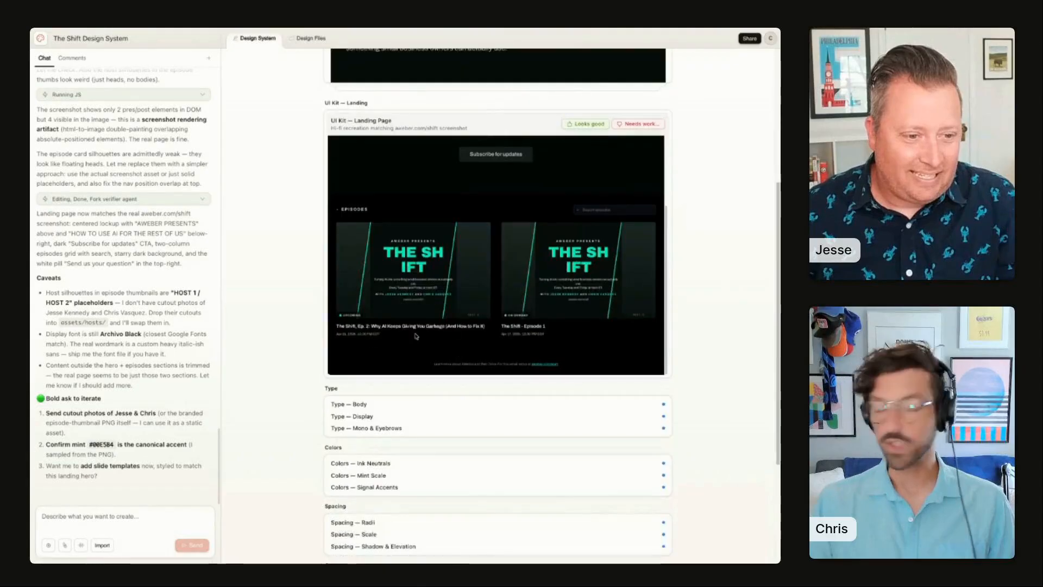
pyautogui.scroll(2, 459, 206)
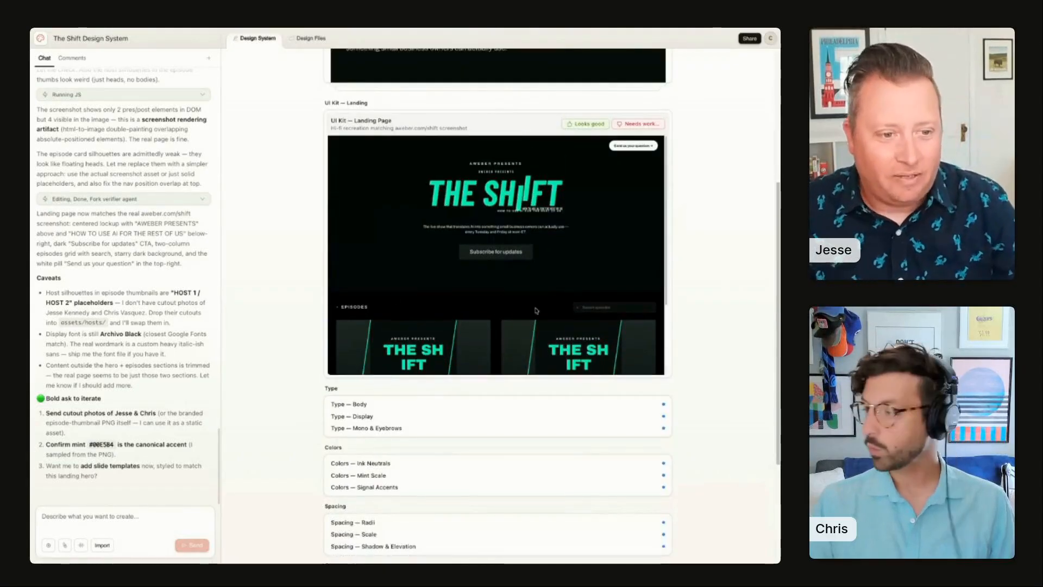
pyautogui.click(368, 128)
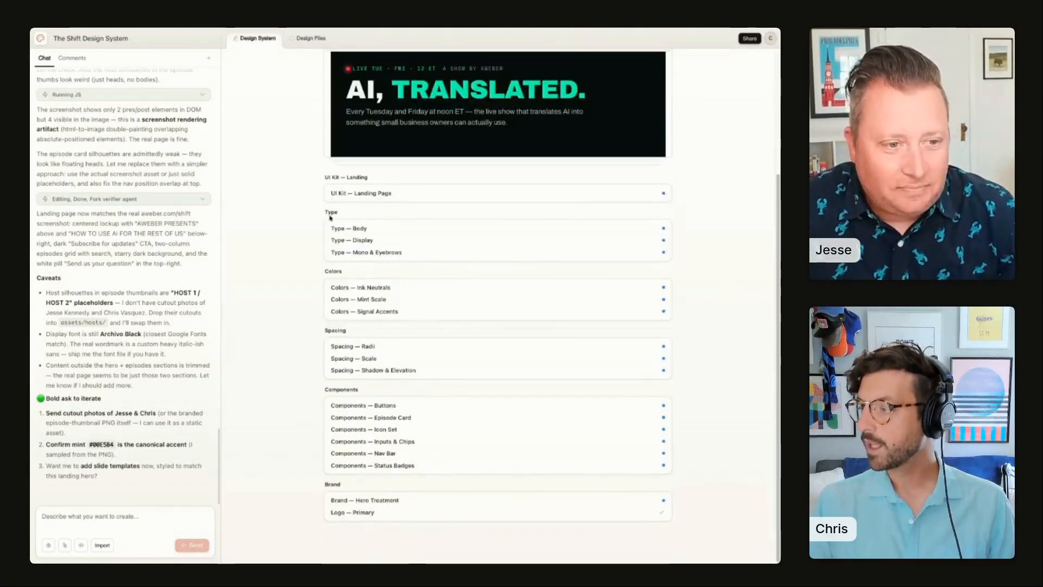
# Step: Preview the Type Body, Type Display and Ink Neutrals entries of the draft design system
pyautogui.click(383, 229)
pyautogui.click(362, 156)
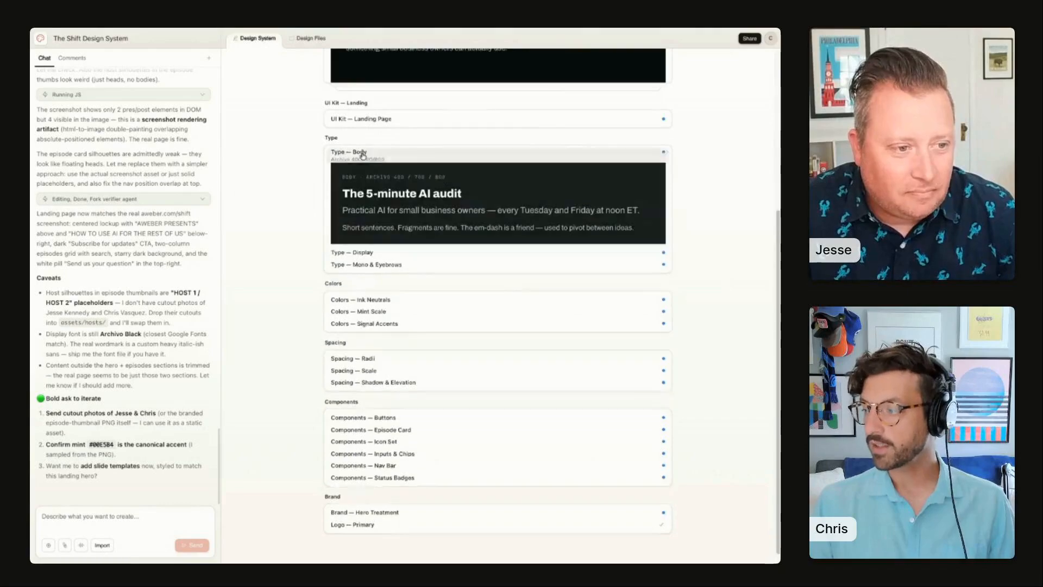
pyautogui.click(405, 241)
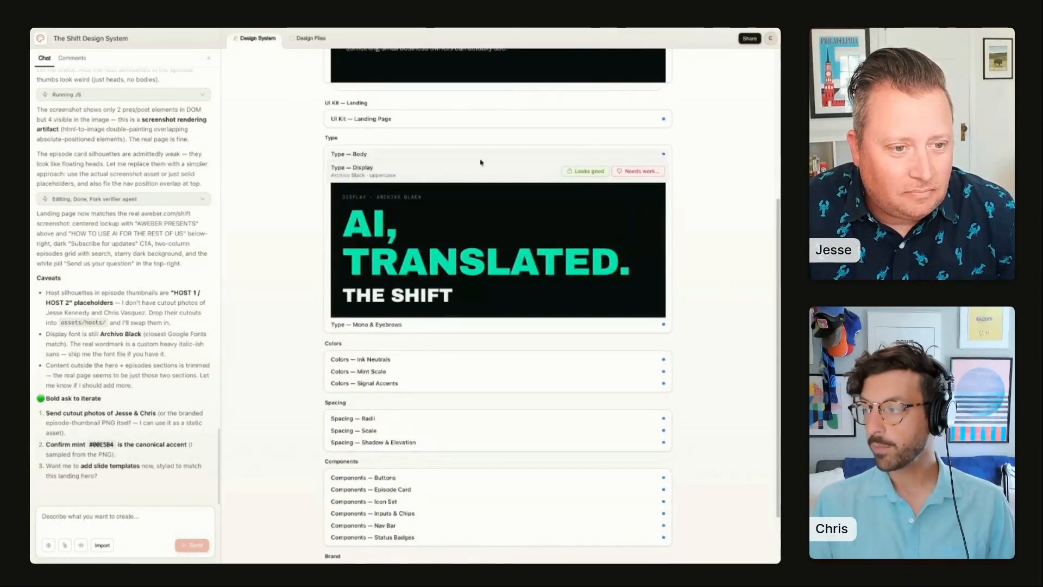
pyautogui.click(356, 170)
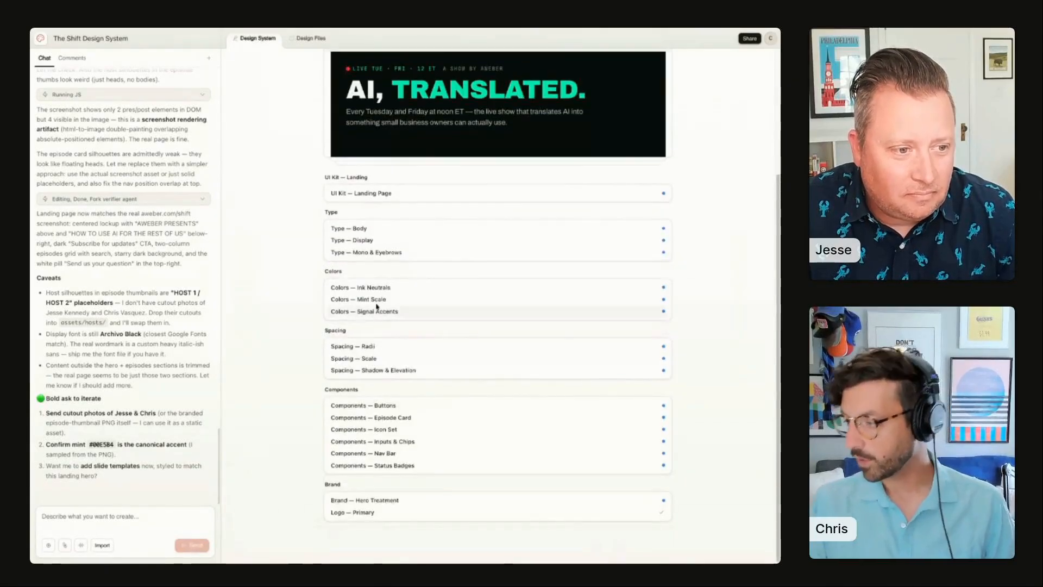
pyautogui.click(376, 287)
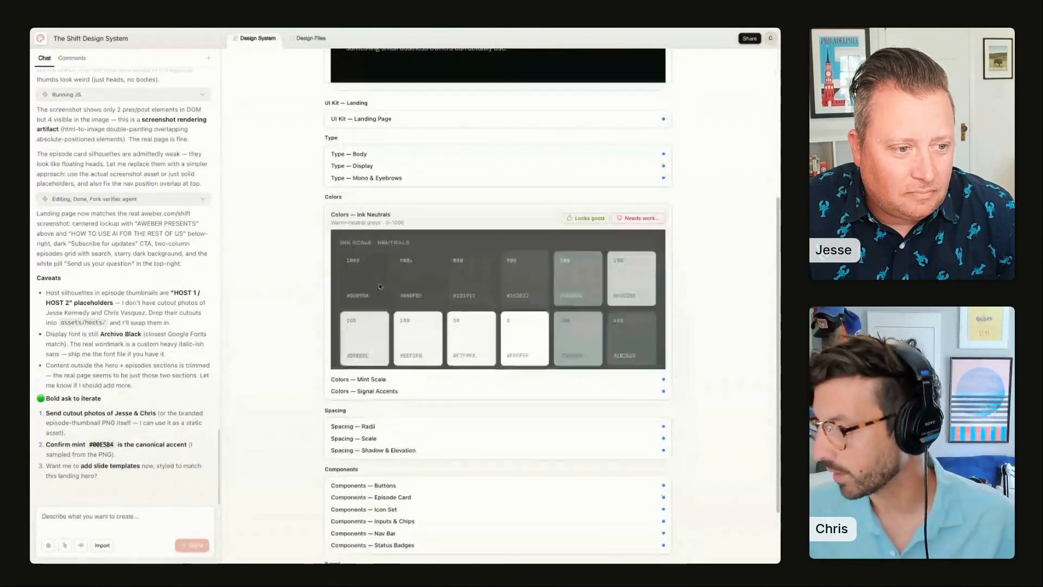
pyautogui.click(357, 215)
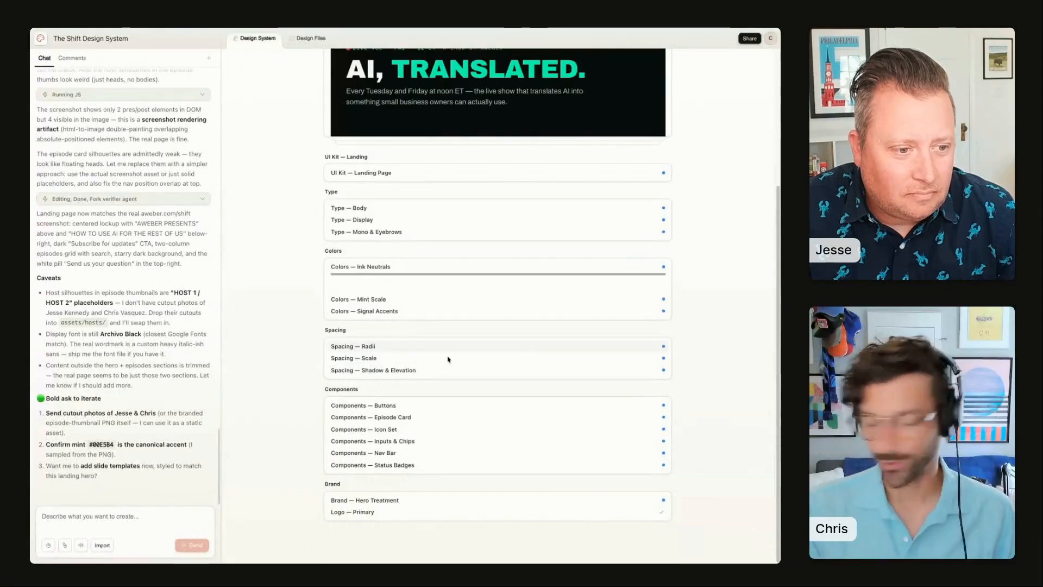
# Step: Flag the Episode Card component as needing work with the feedback "Make the titles sentence case" and submit it
pyautogui.click(467, 417)
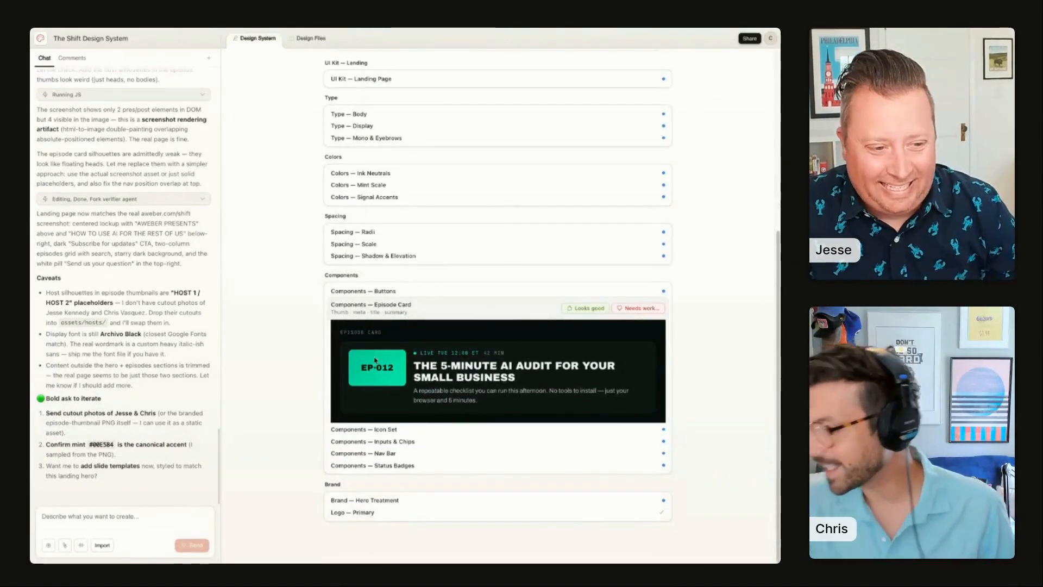
pyautogui.click(642, 308)
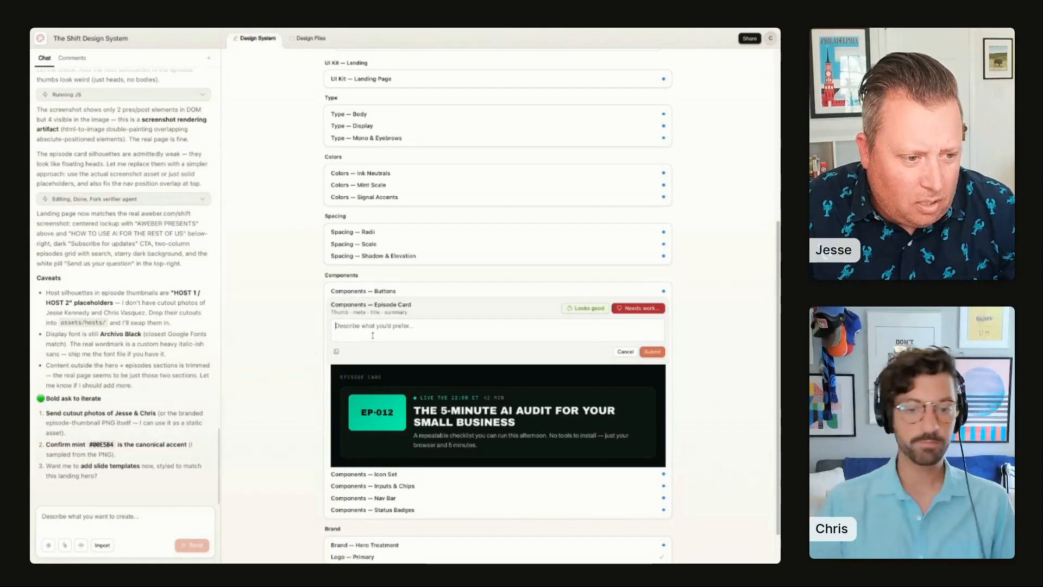
pyautogui.write('Make the ti')
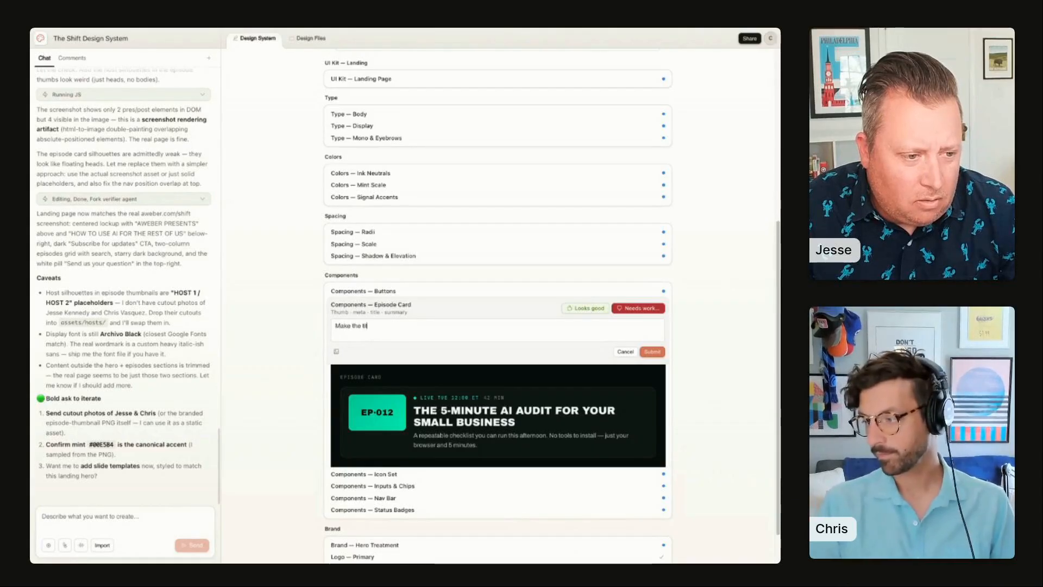
pyautogui.write('tles sentence case')
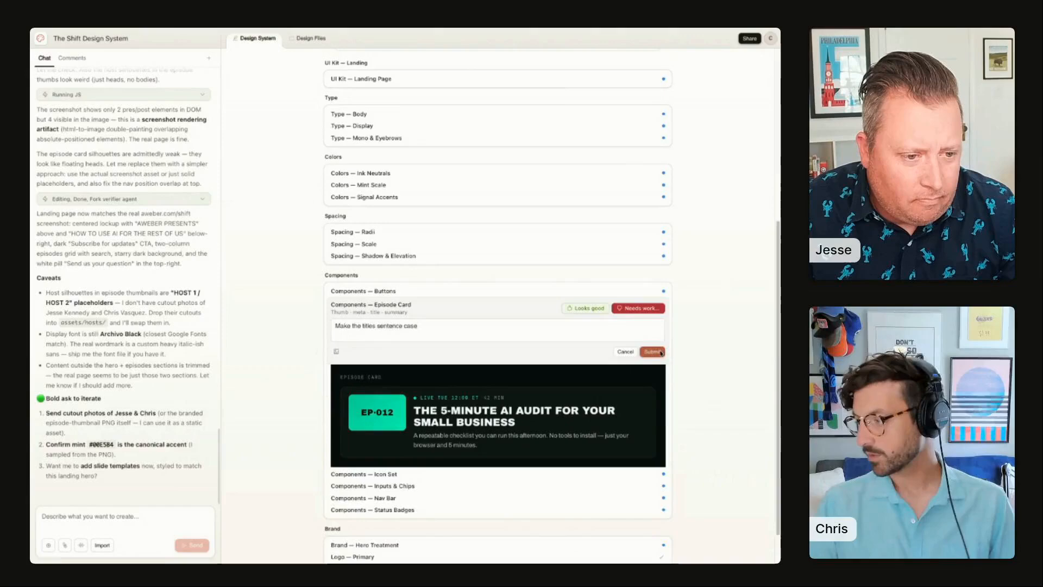
pyautogui.press('Return')
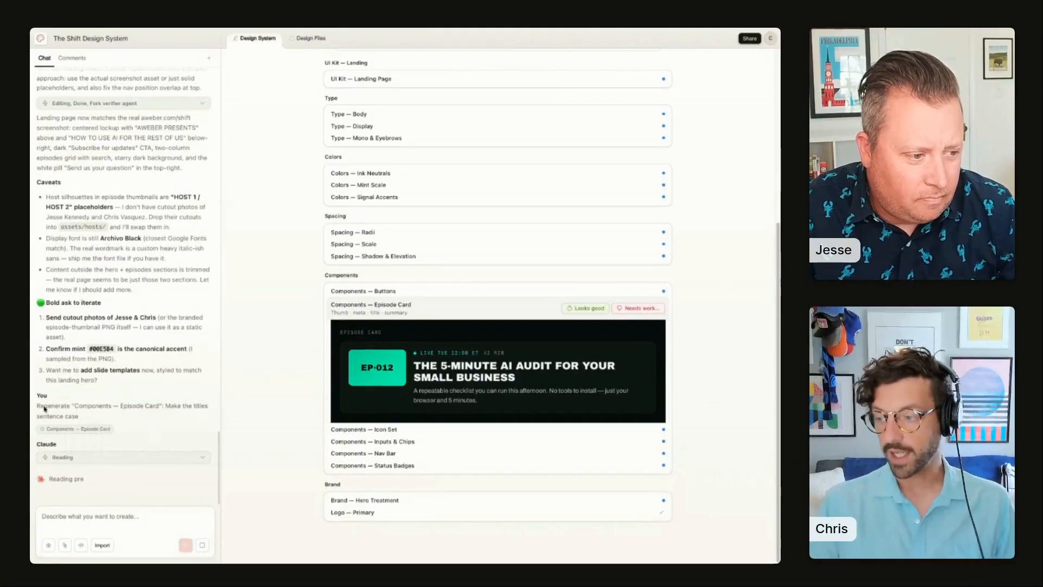
# Step: Approve the Hero Treatment, Ink Neutrals and Mint Scale items as looking good
pyautogui.moveTo(78, 409); pyautogui.dragTo(148, 412)
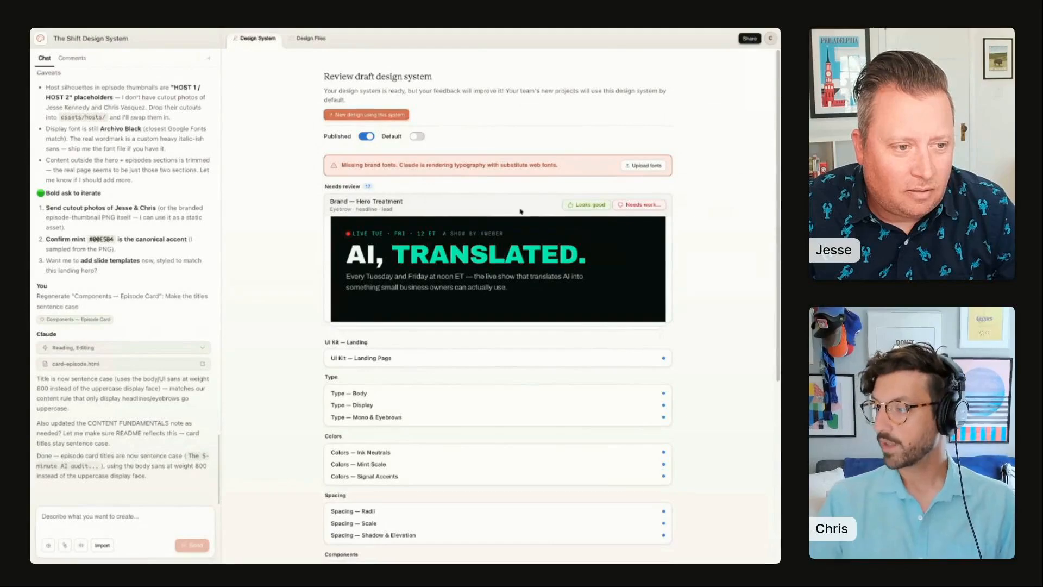
pyautogui.click(590, 205)
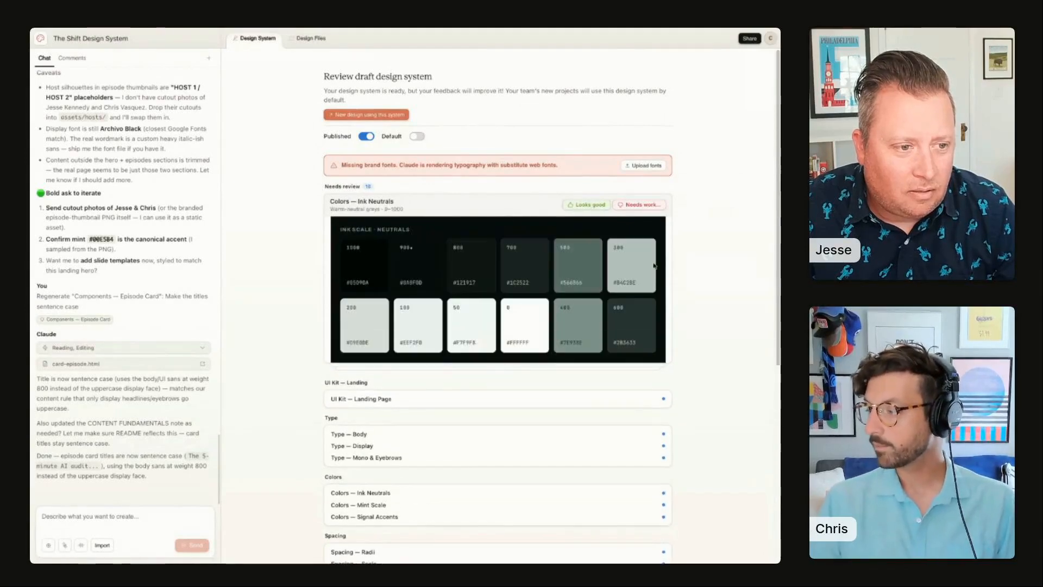
pyautogui.click(579, 210)
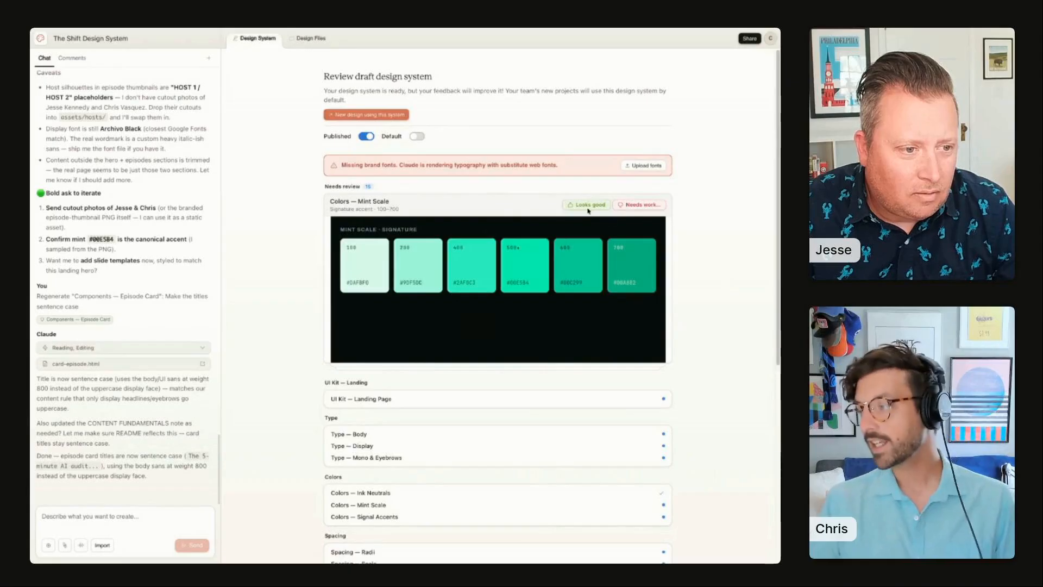
pyautogui.click(589, 205)
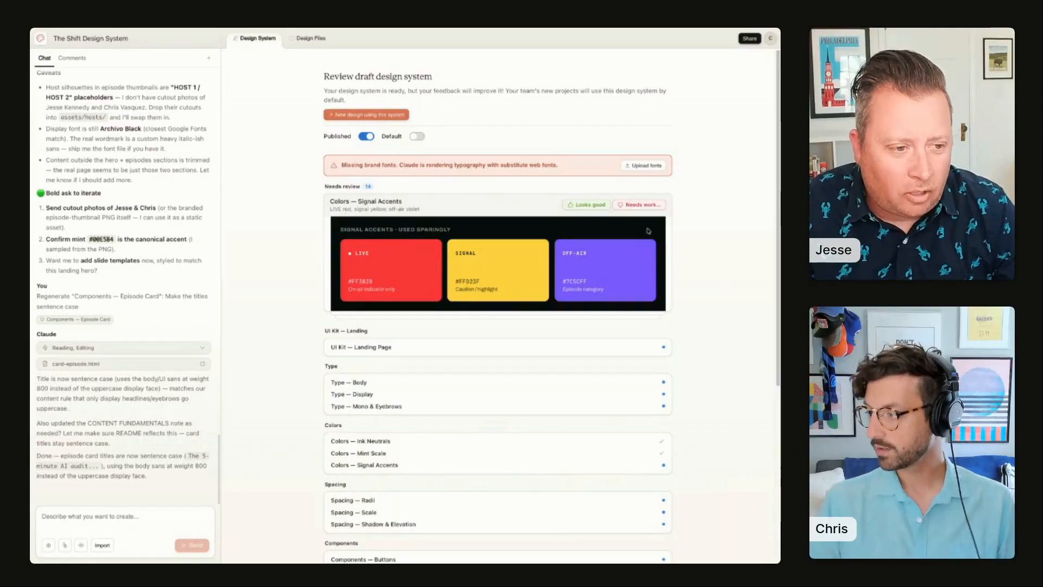
# Step: Approve the Signal Accents, Buttons and regenerated Episode Card items as looking good
pyautogui.click(590, 205)
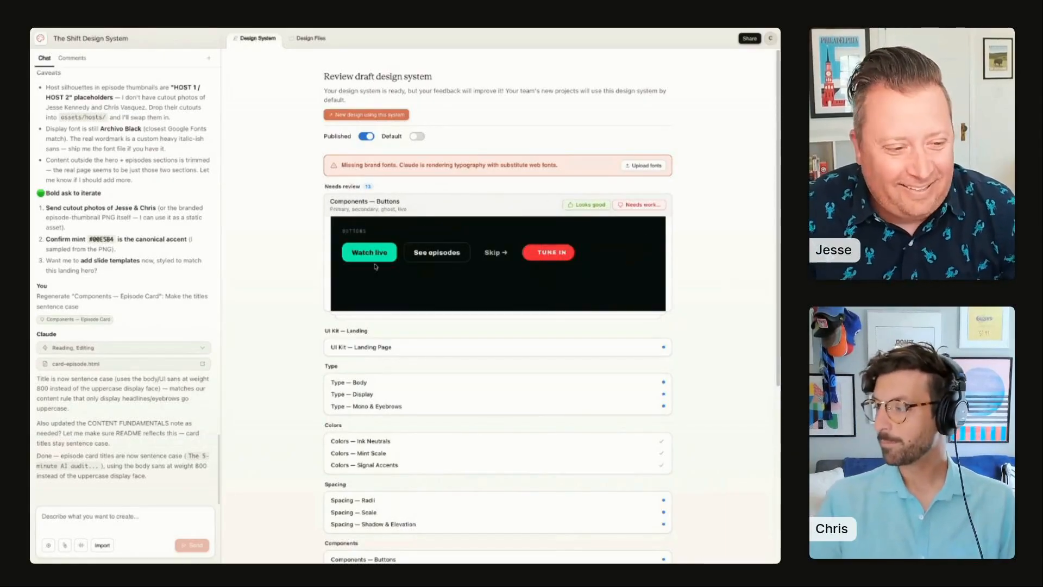
pyautogui.click(589, 205)
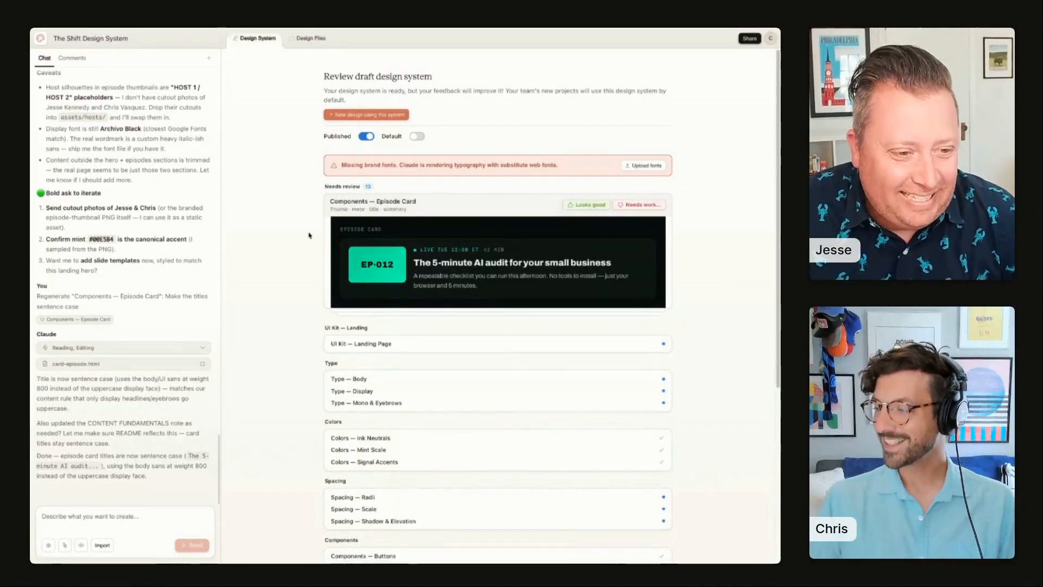
pyautogui.click(584, 206)
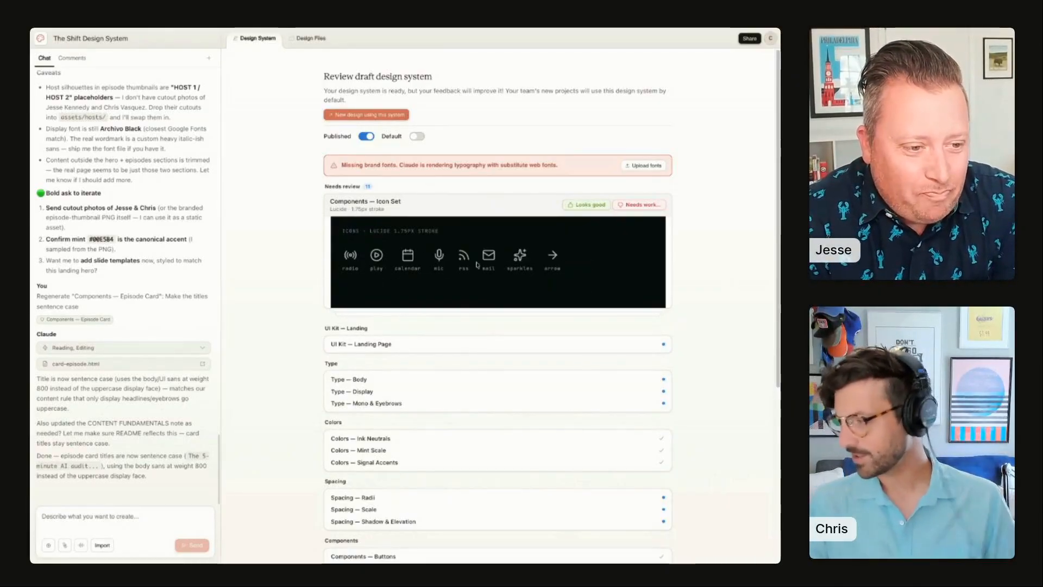
# Step: Flag the Icon Set as needing work with the feedback "Replace the radio icon with one of an actual radio." and submit it
pyautogui.click(641, 204)
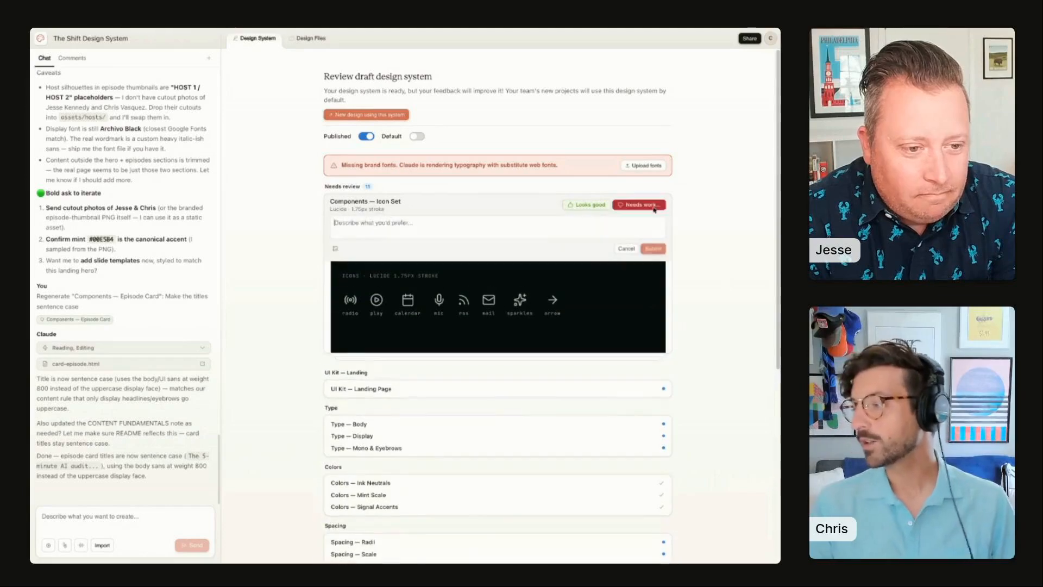
pyautogui.write('Replace the')
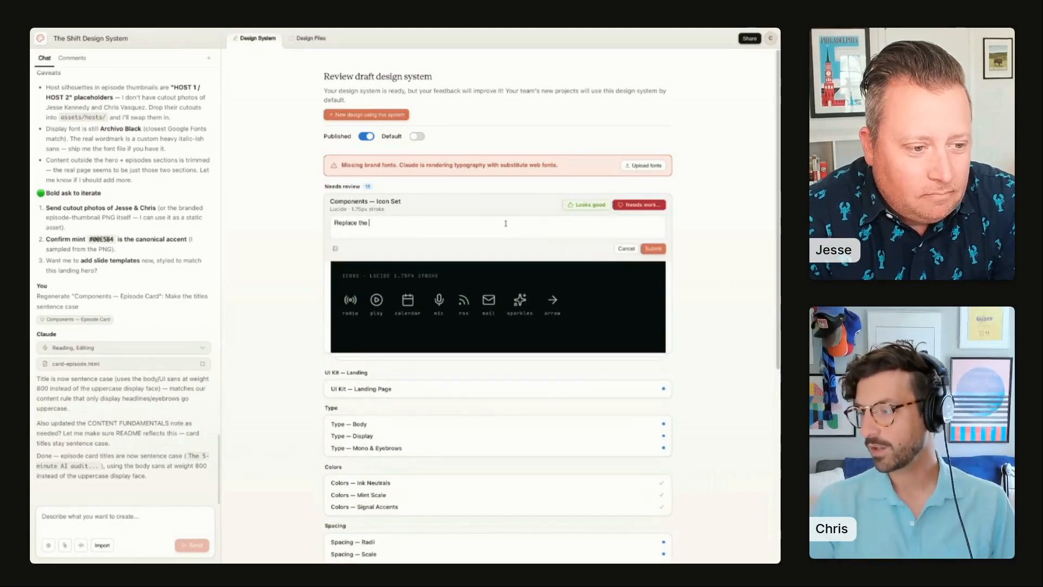
pyautogui.write(' radio icon with one')
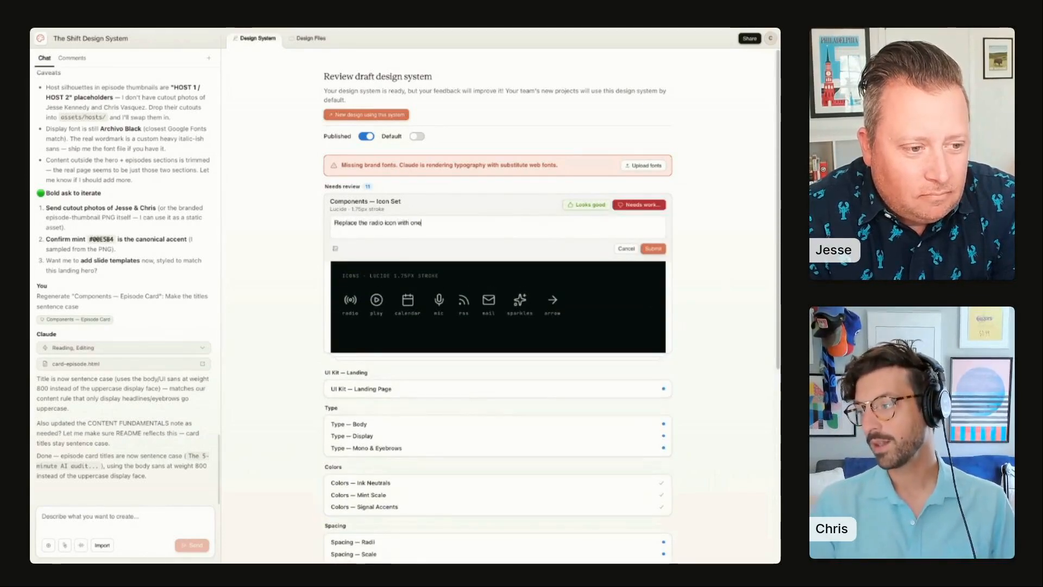
pyautogui.write(' of an actual radio')
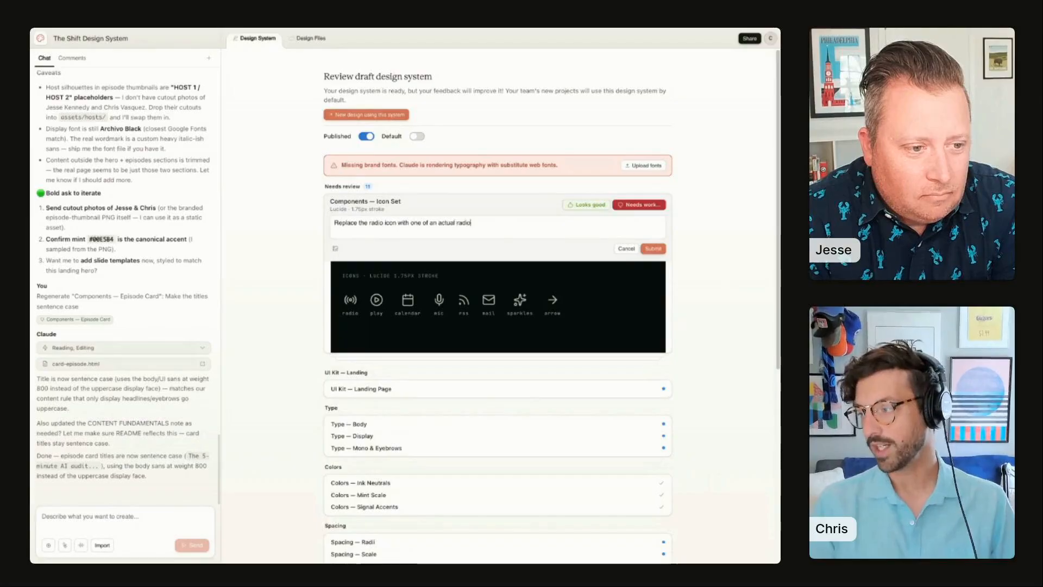
pyautogui.write('.')
pyautogui.press('Return')
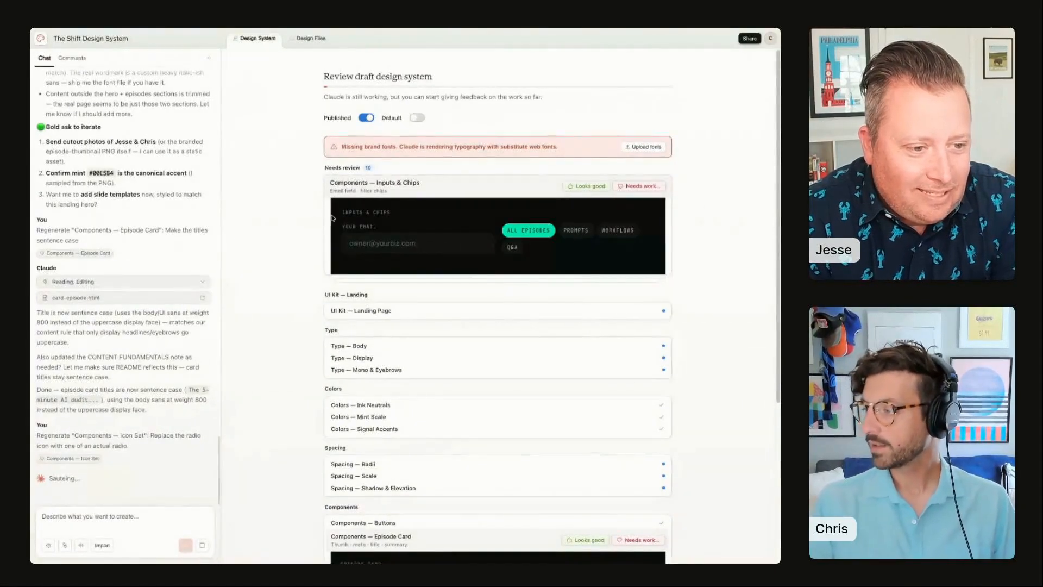
# Step: Approve the Inputs & Chips component as looking good
pyautogui.click(343, 239)
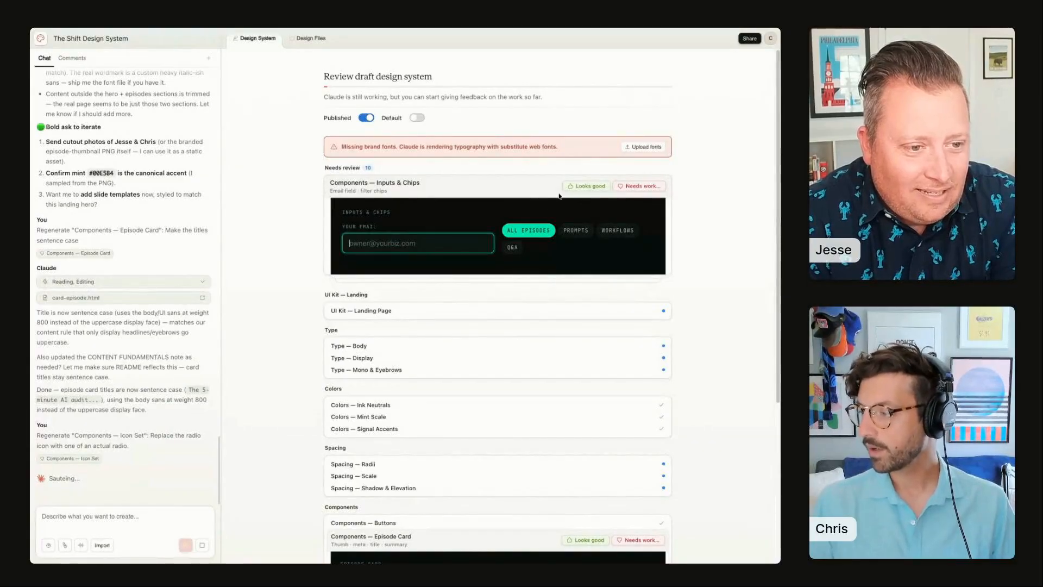
pyautogui.click(586, 185)
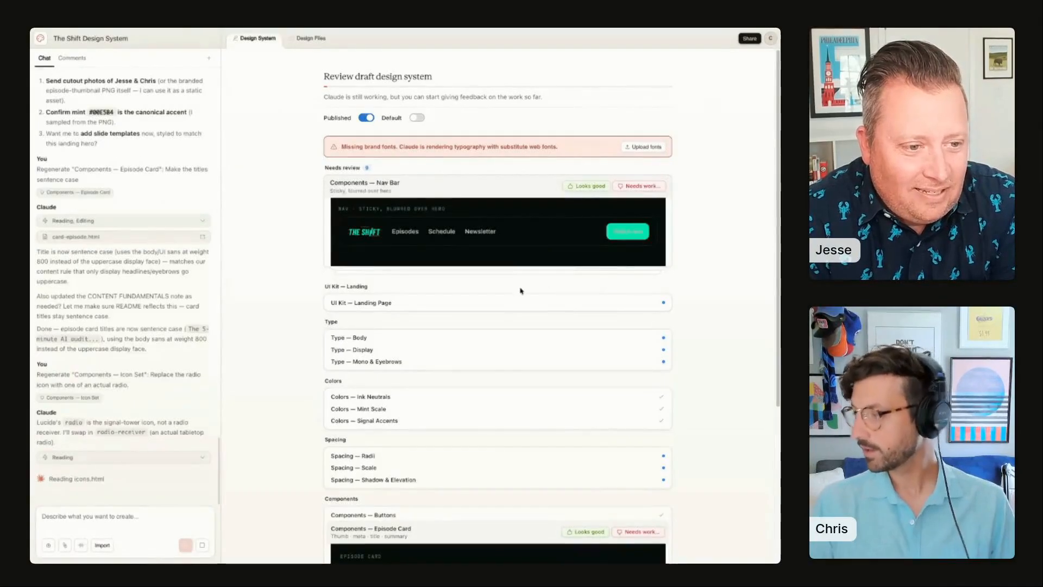
# Step: Flag the Nav Bar component as needing work with the feedback "The gray watch live text is unreadable on the mint button." and submit it
pyautogui.click(645, 188)
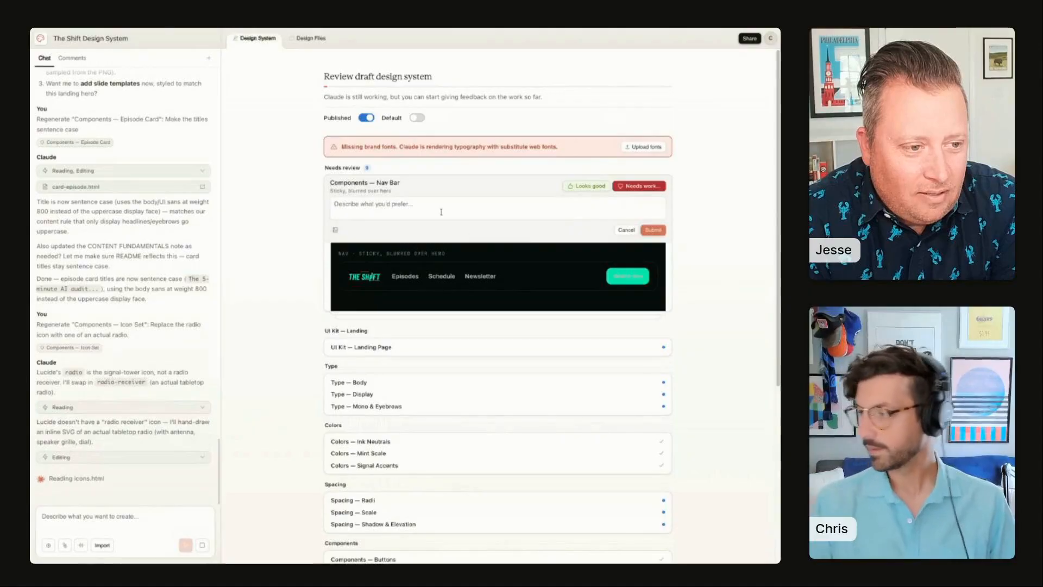
pyautogui.write('The gray wa')
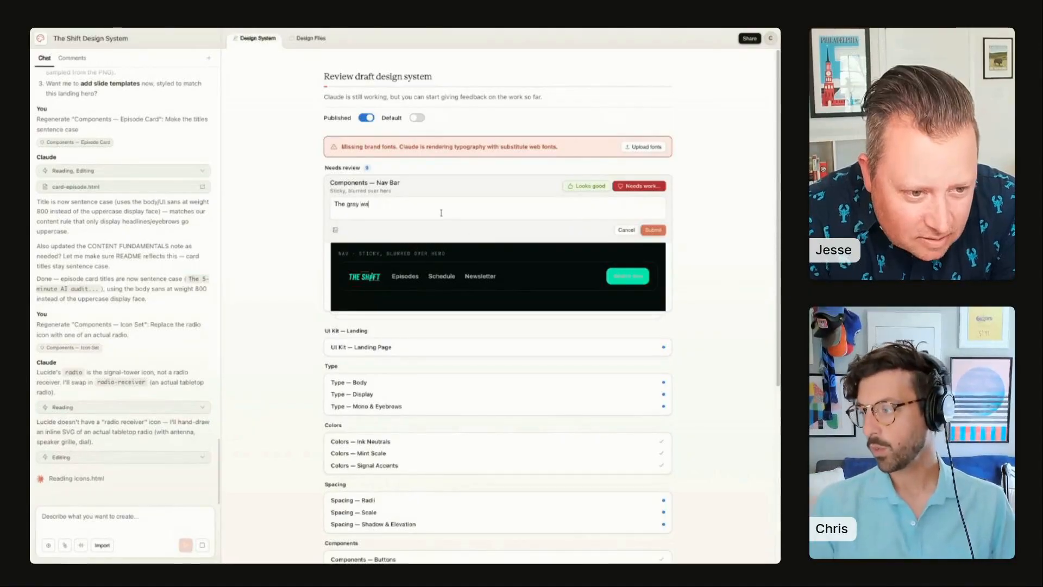
pyautogui.write('tch live text ')
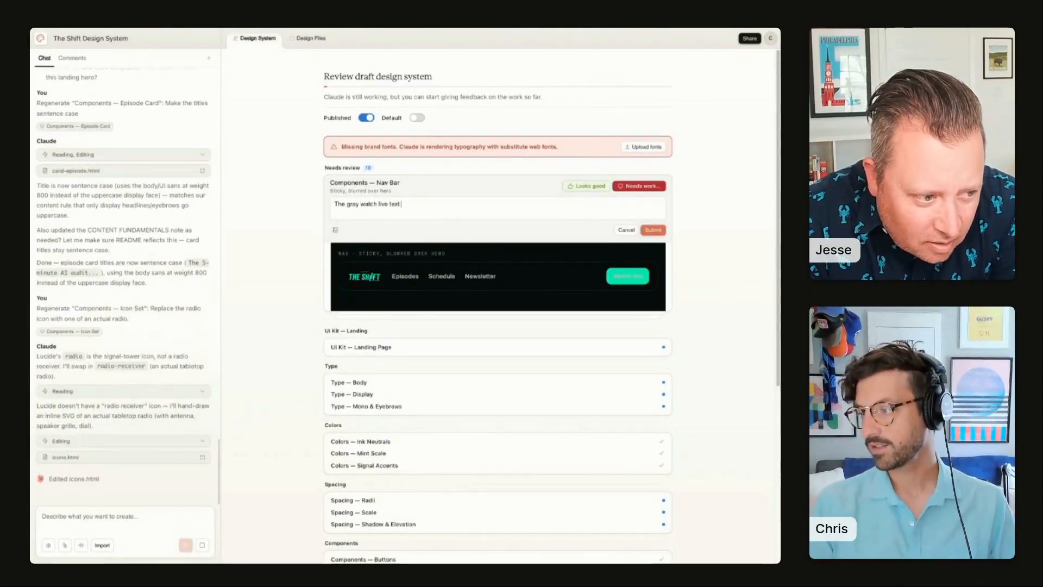
pyautogui.write('is unreadable on')
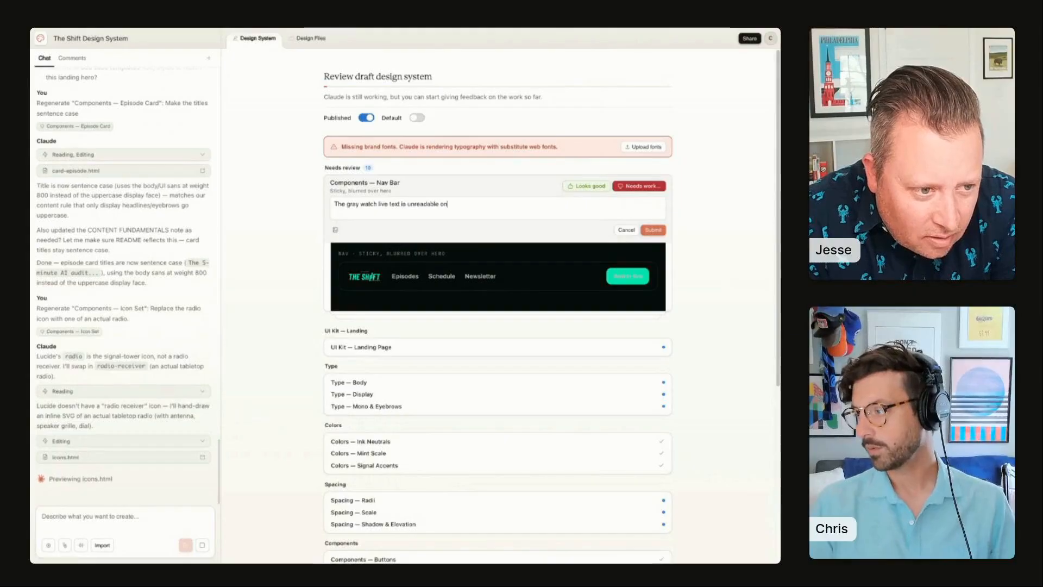
pyautogui.write(' the mint button.')
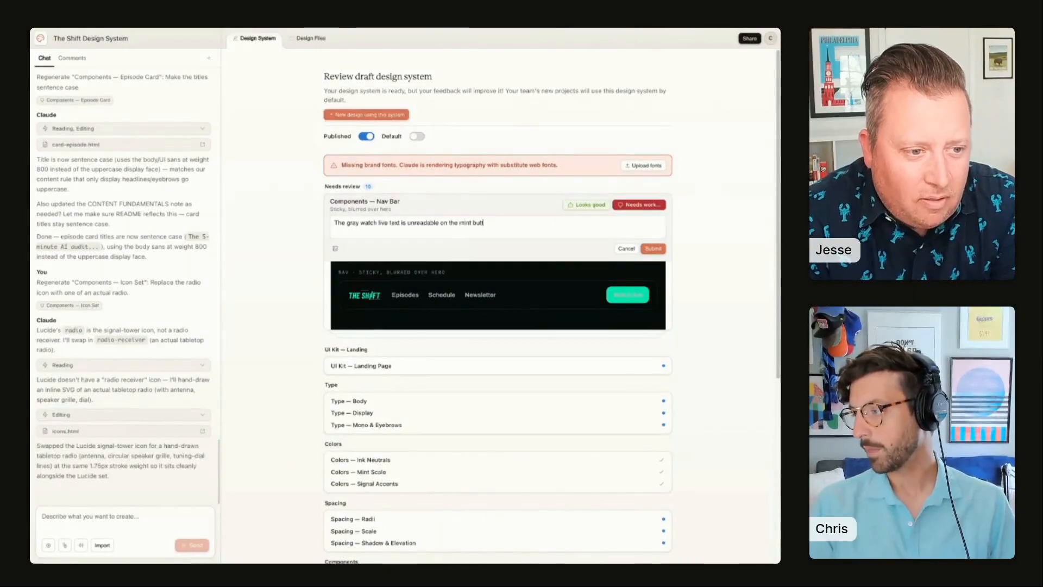
pyautogui.click(654, 248)
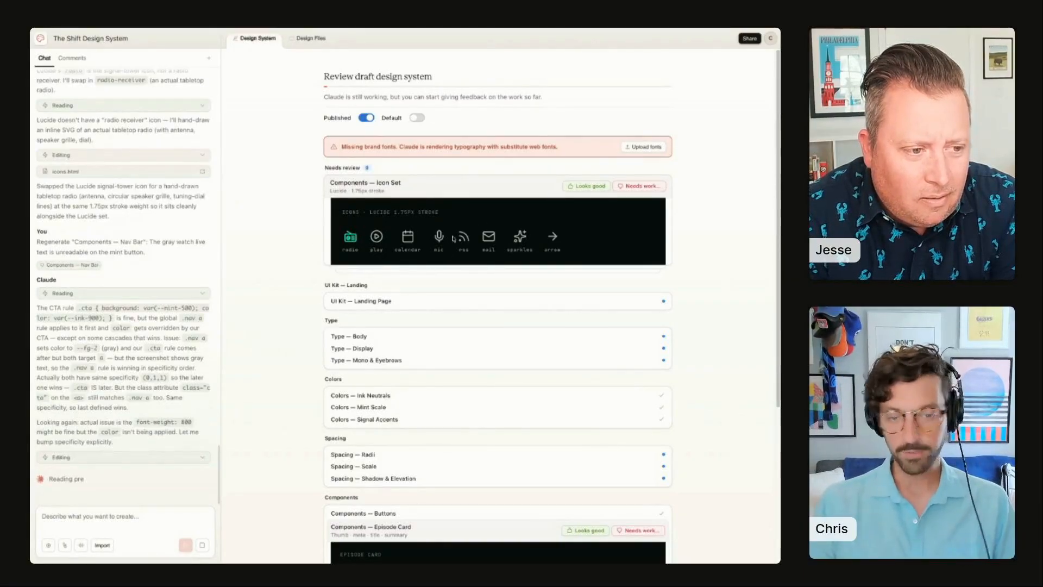
# Step: Approve the regenerated Icon Set, Status Badges, regenerated Nav Bar and Spacing Radii items as looking good
pyautogui.click(587, 186)
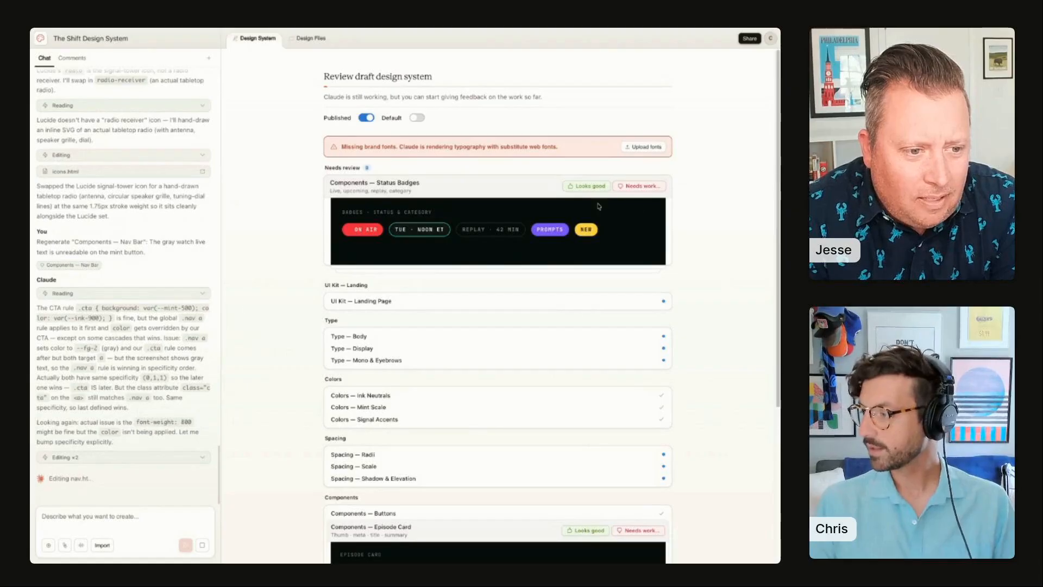
pyautogui.click(583, 186)
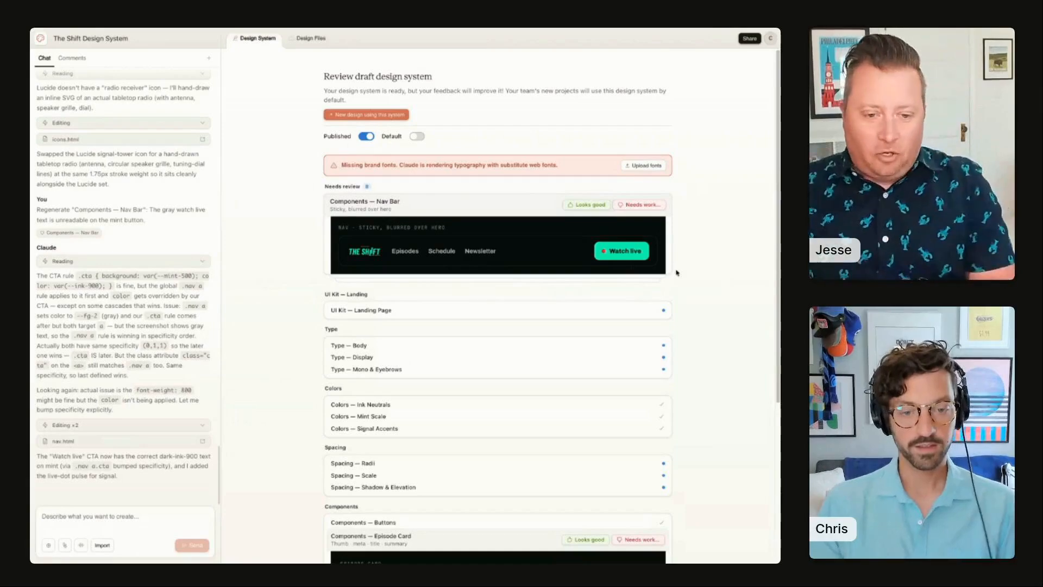
pyautogui.click(592, 207)
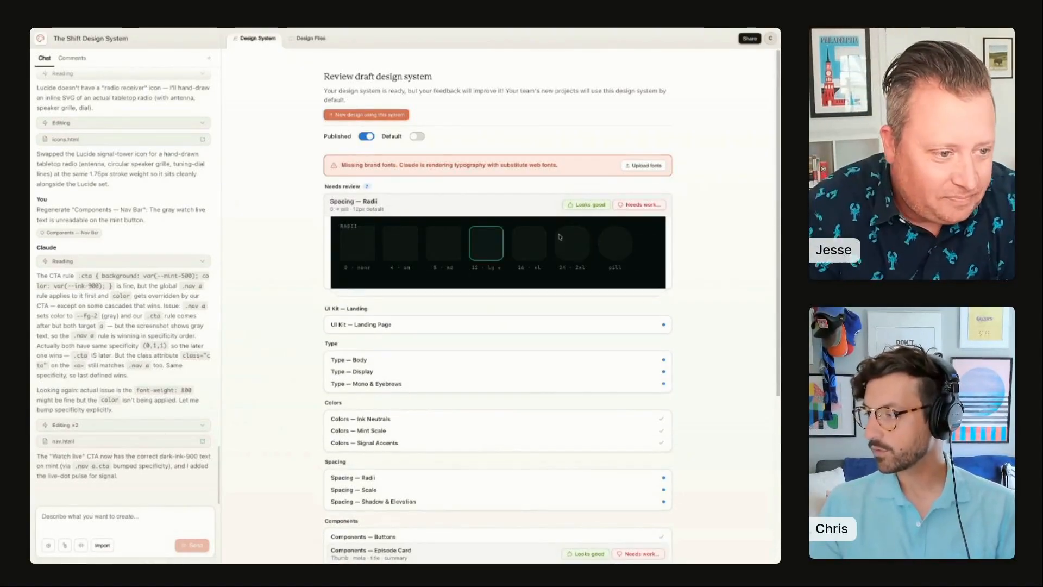
pyautogui.click(588, 206)
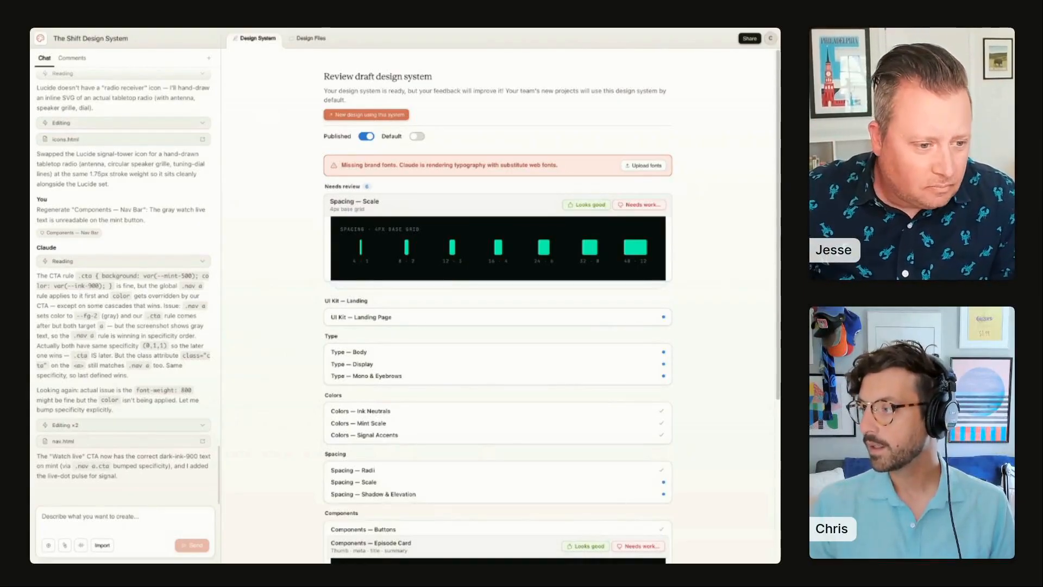
# Step: Create a new high-fidelity prototype named The Shift Email Newsletter using The Shift Design System
pyautogui.hotkey('ctrl', 'Tab')
pyautogui.scroll(15, 128, 169)
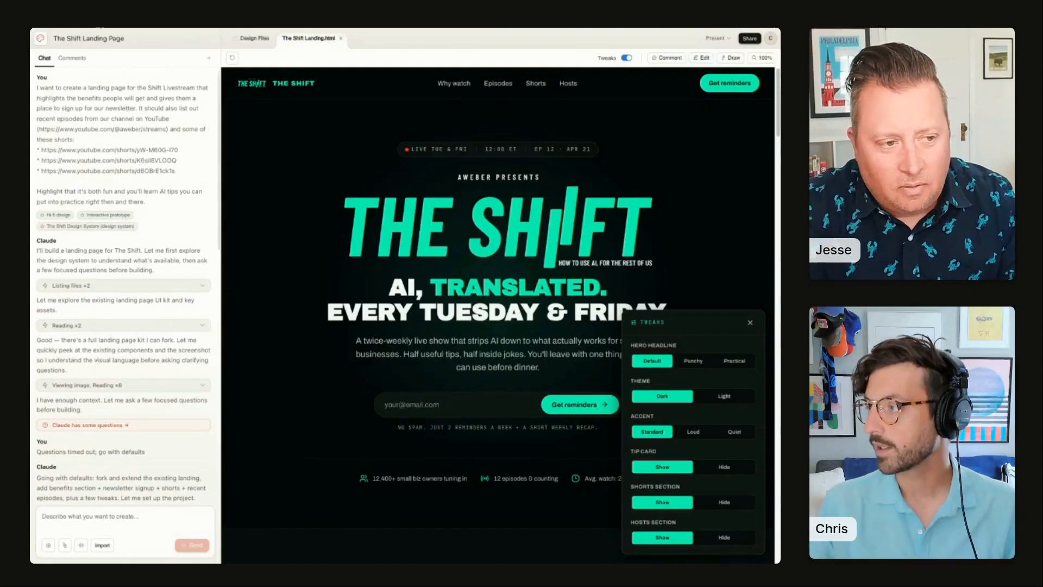
pyautogui.click(101, 26)
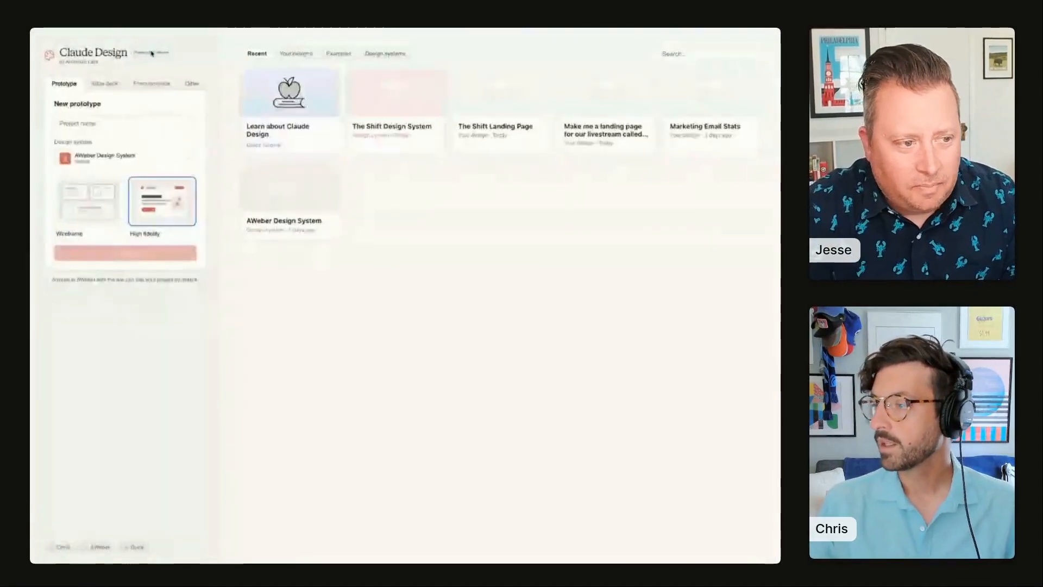
pyautogui.click(79, 168)
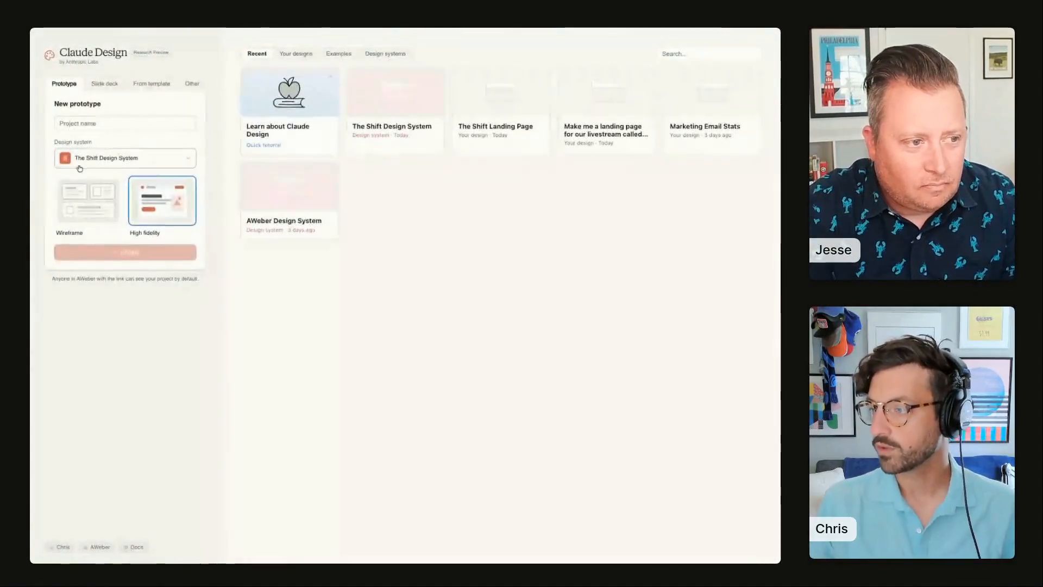
pyautogui.click(94, 124)
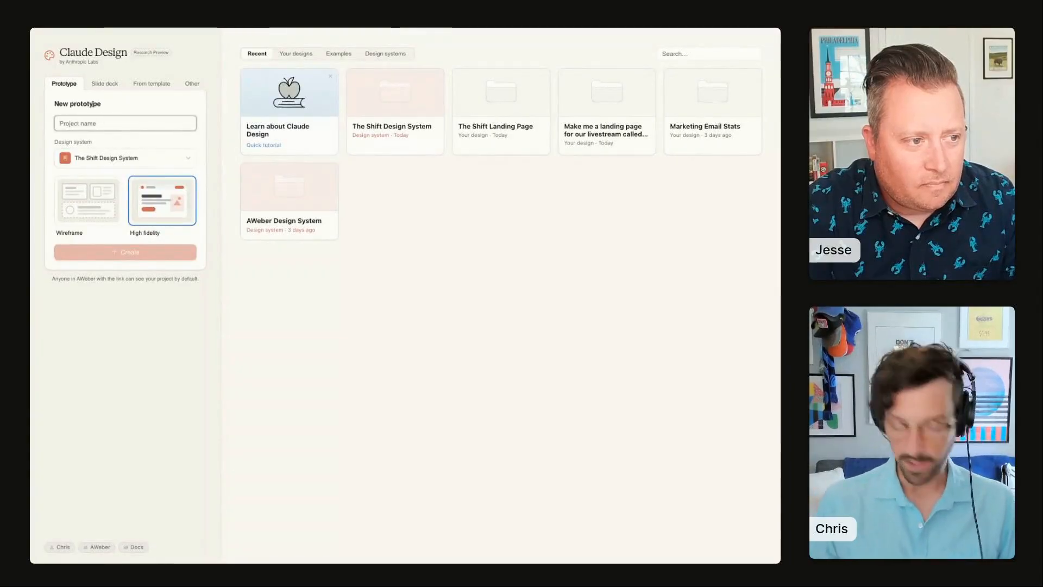
pyautogui.write('The Shift Email')
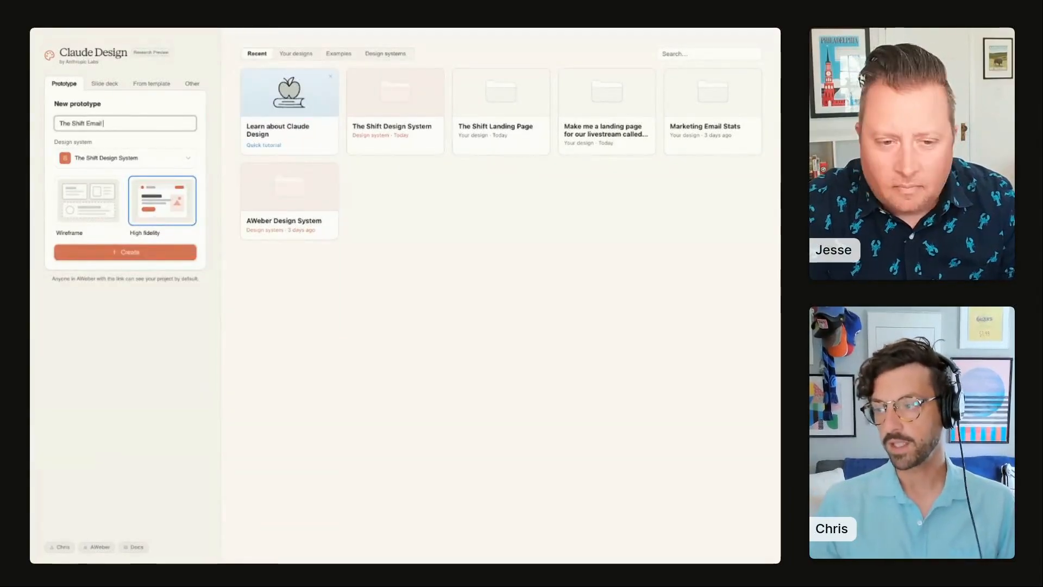
pyautogui.write(' Newsletter')
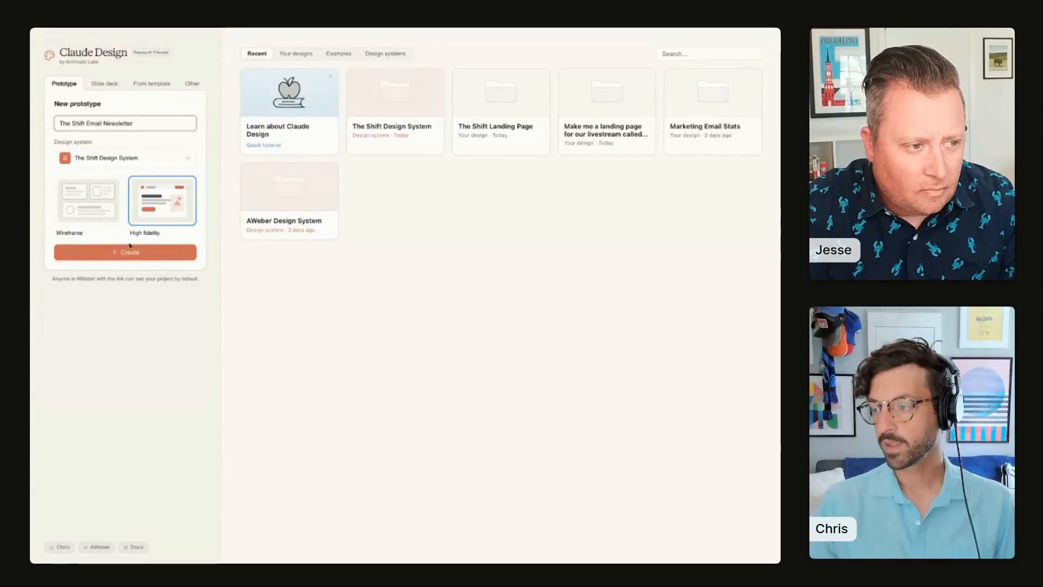
pyautogui.click(130, 251)
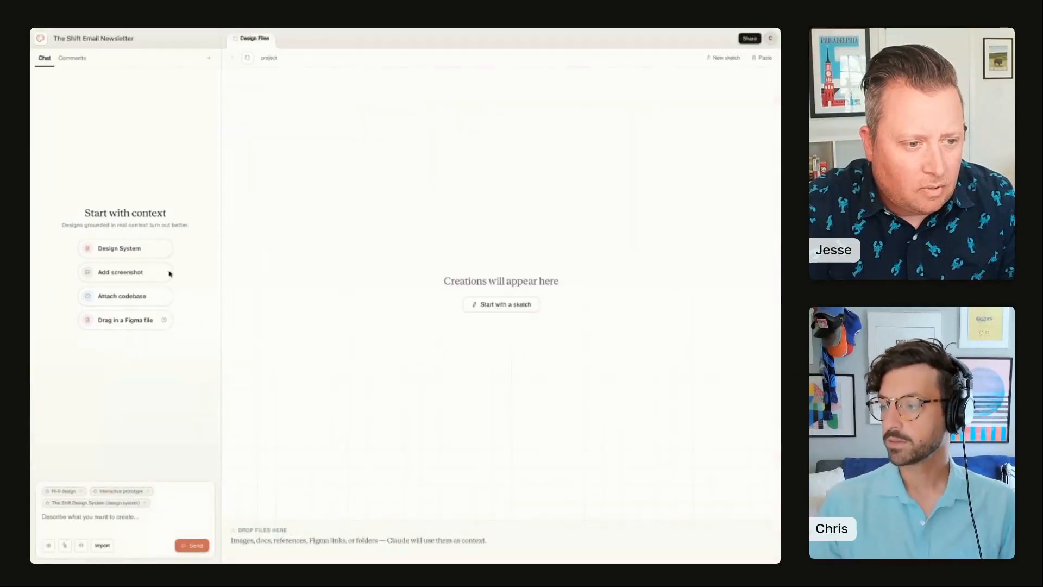
# Step: Send the prompt "Create me a newsletter template for the shift."
pyautogui.click(120, 518)
pyautogui.write('Creat')
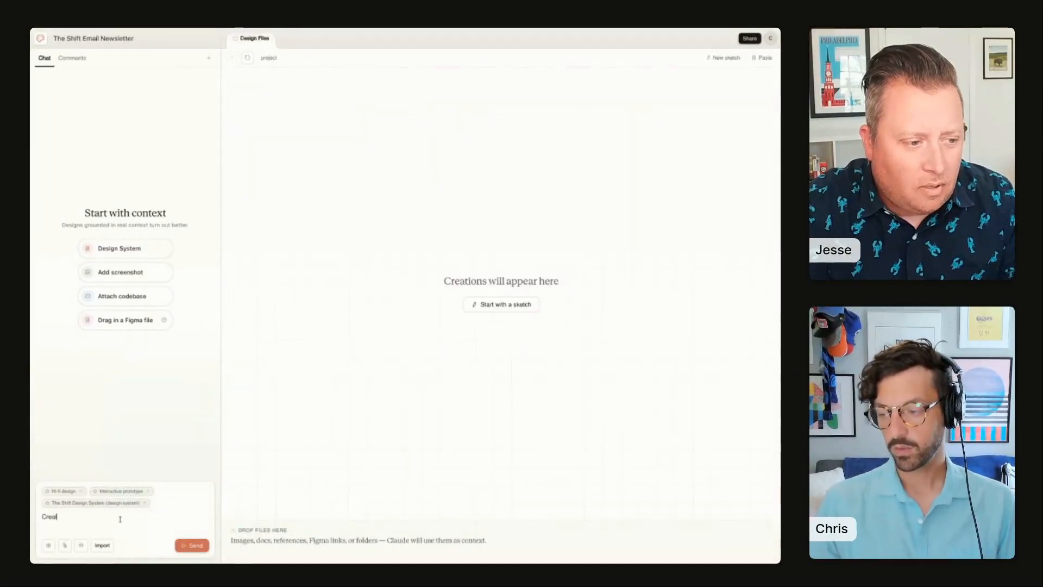
pyautogui.write('e me a ')
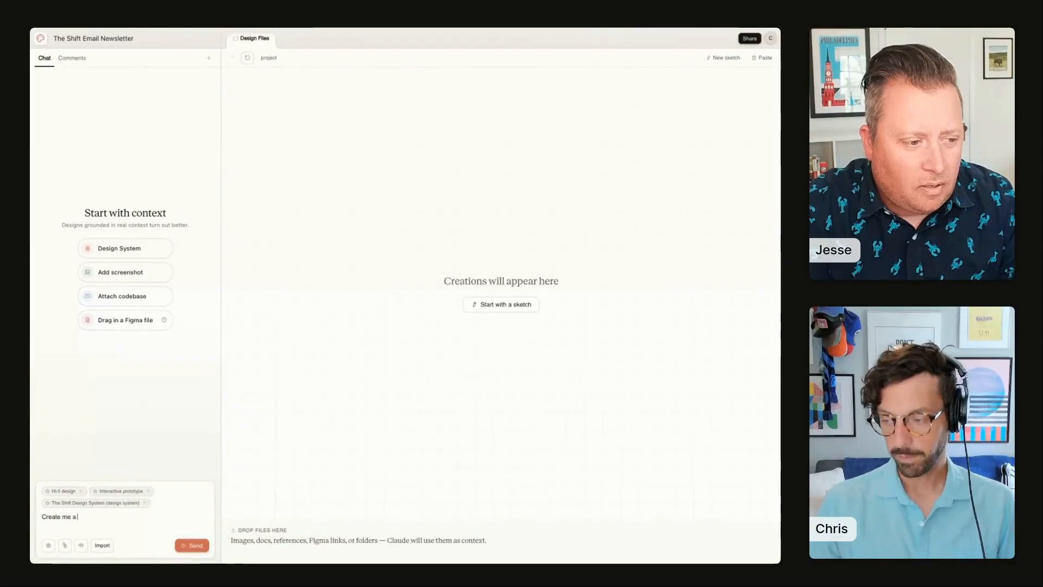
pyautogui.write('newsletter')
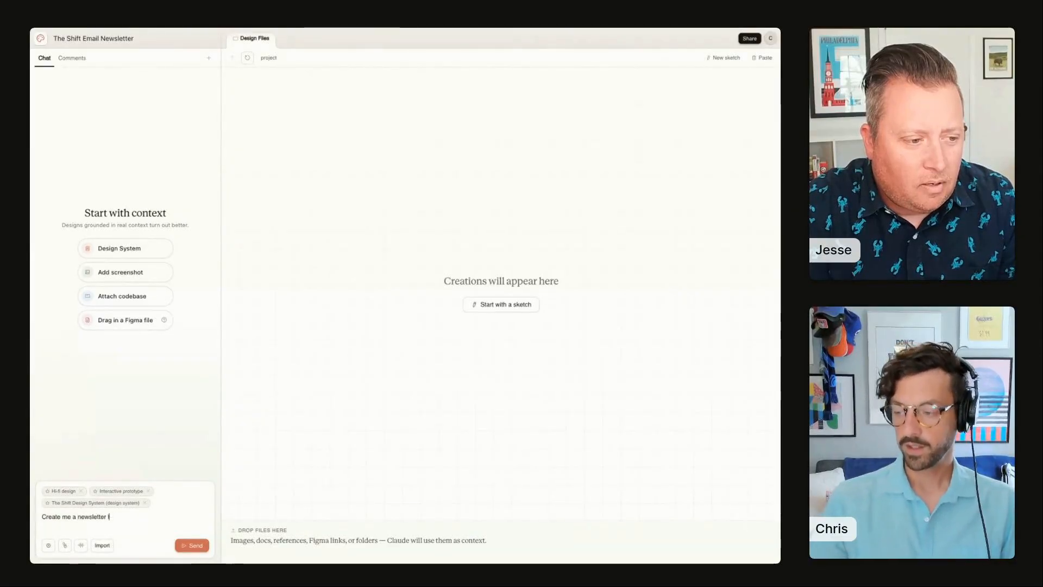
pyautogui.write(' template for the shift.')
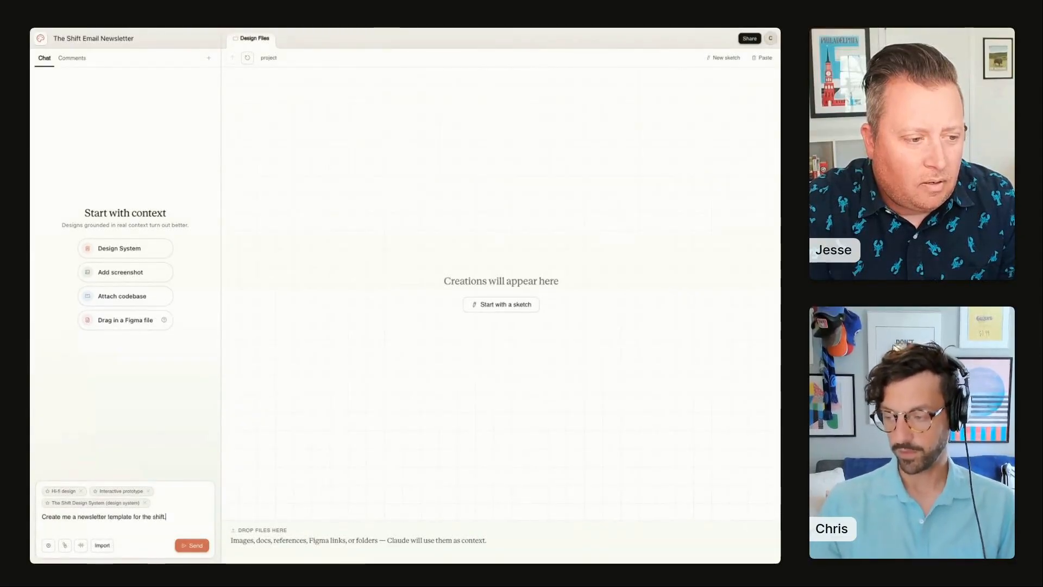
pyautogui.press('Return')
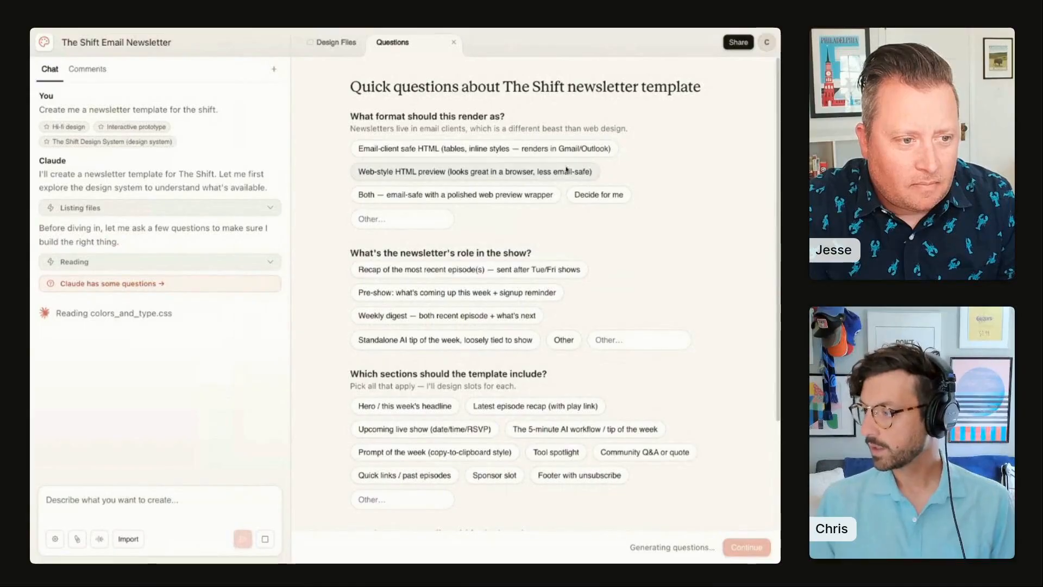
# Step: Answer the format question with email-client safe HTML and the newsletter role with the standalone AI tip of the week
pyautogui.click(430, 147)
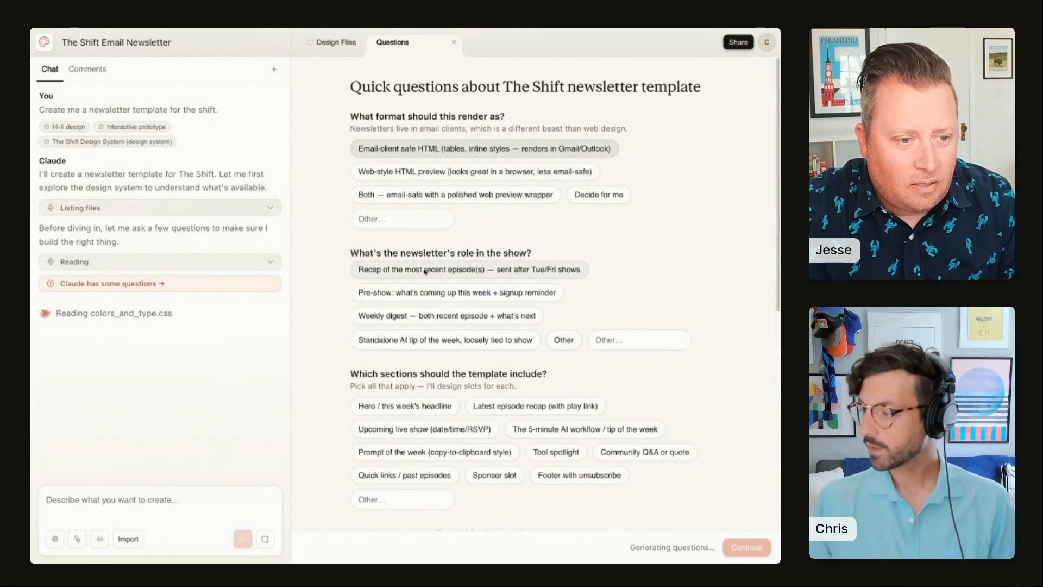
pyautogui.click(456, 270)
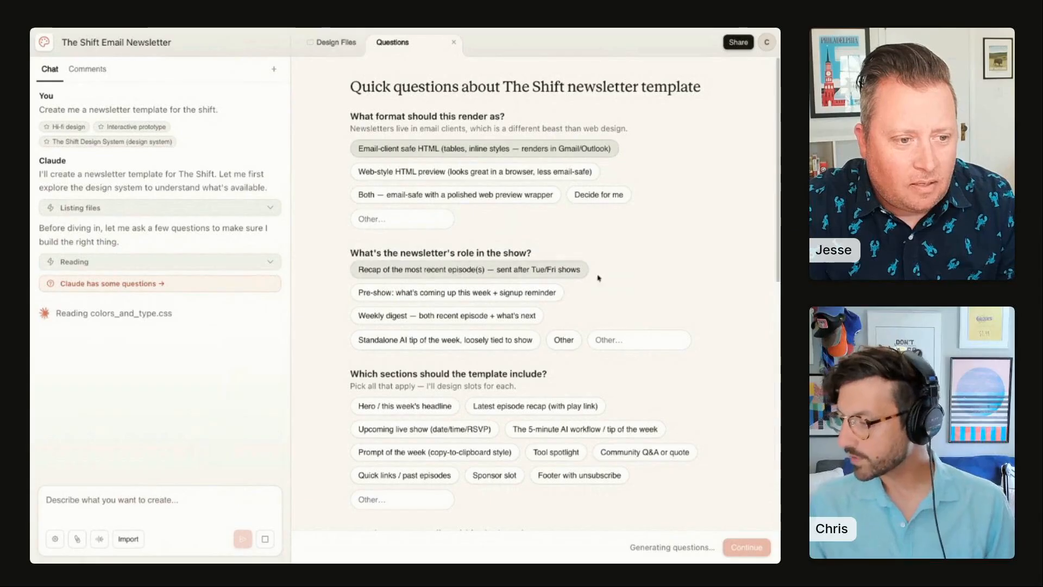
pyautogui.scroll(-3, 625, 283)
pyautogui.click(487, 204)
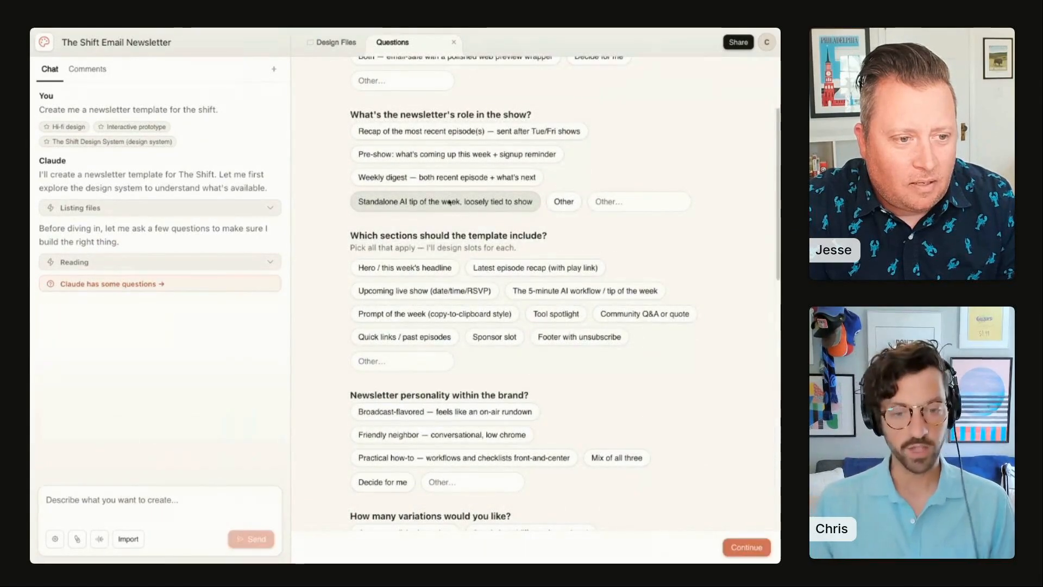
# Step: Choose the Hero, 5-minute AI workflow, Community Q&A and Prompt of the week sections and the Friendly neighbor personality
pyautogui.scroll(-1, 647, 252)
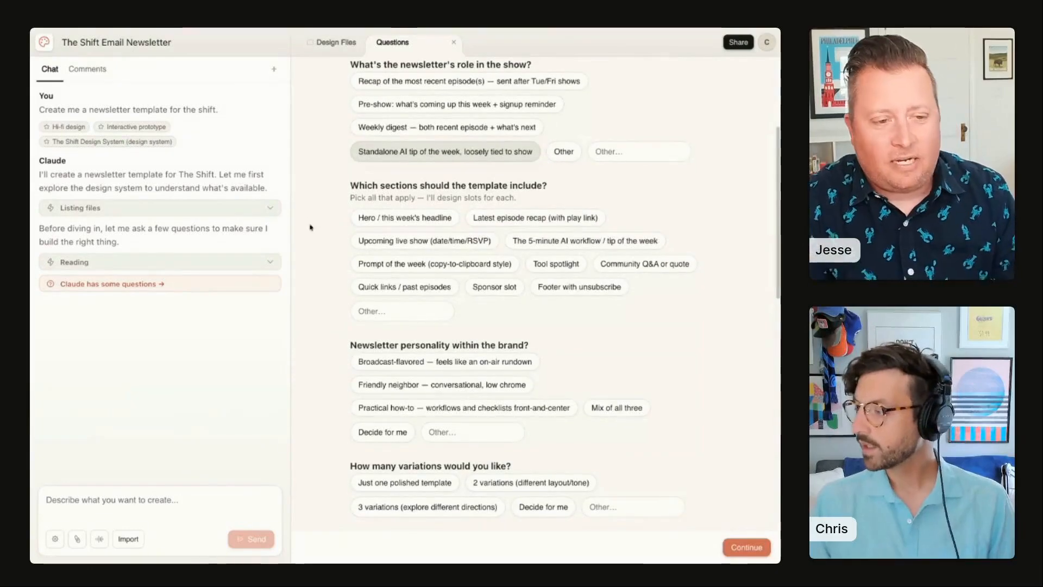
pyautogui.click(393, 224)
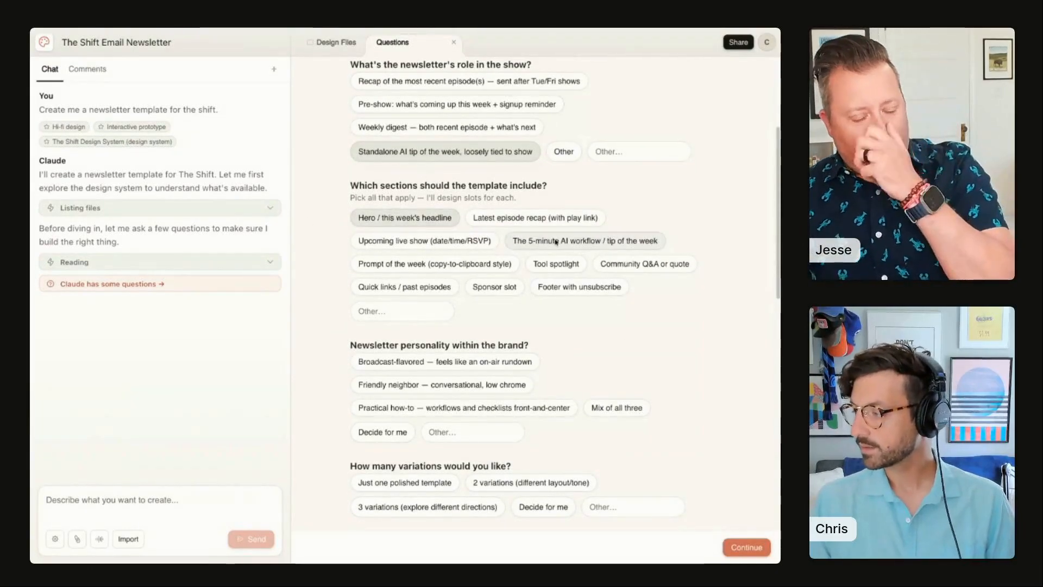
pyautogui.click(585, 250)
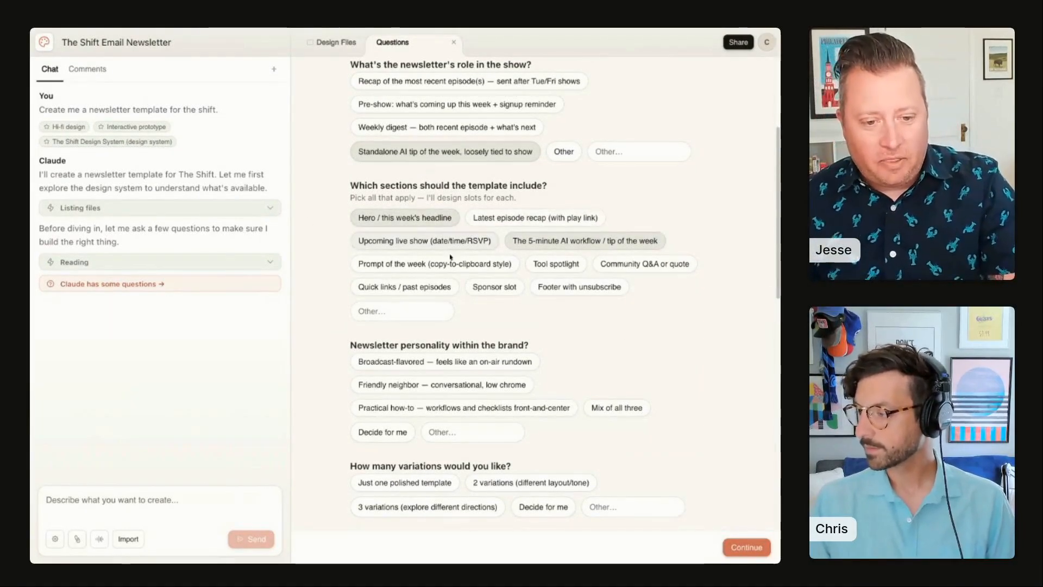
pyautogui.click(506, 285)
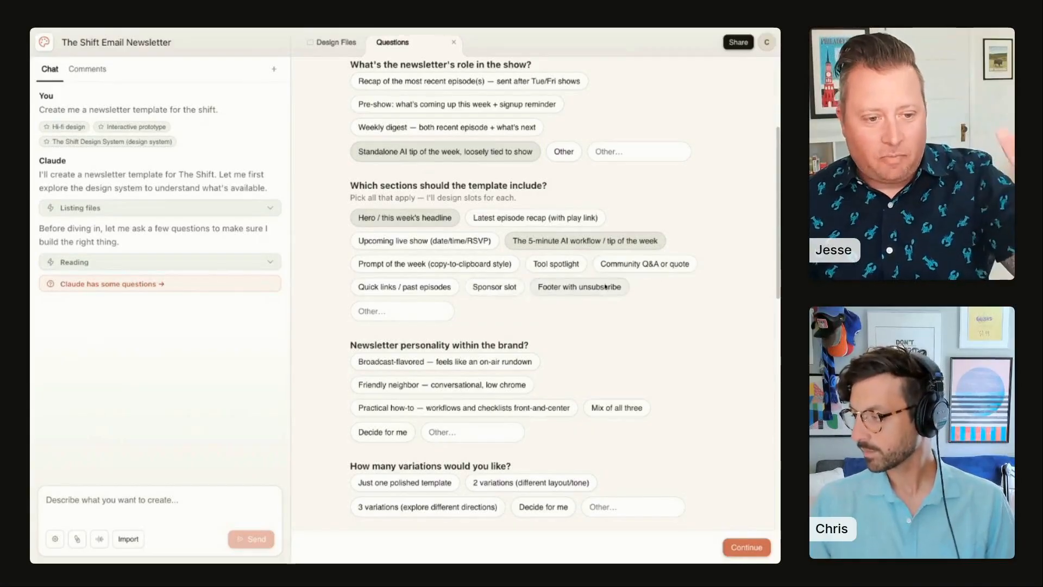
pyautogui.click(633, 265)
pyautogui.scroll(-5, 543, 272)
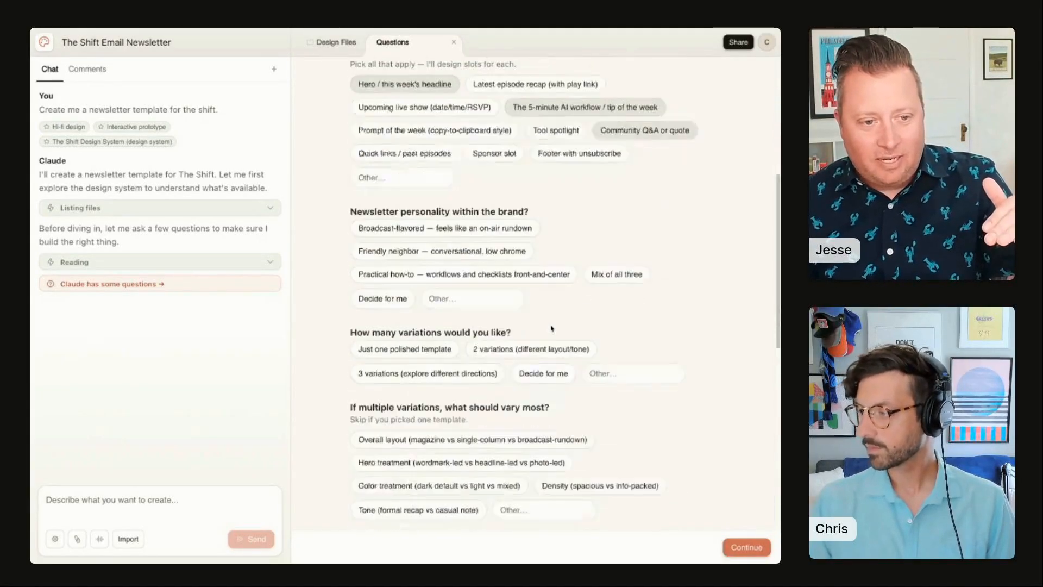
pyautogui.click(418, 130)
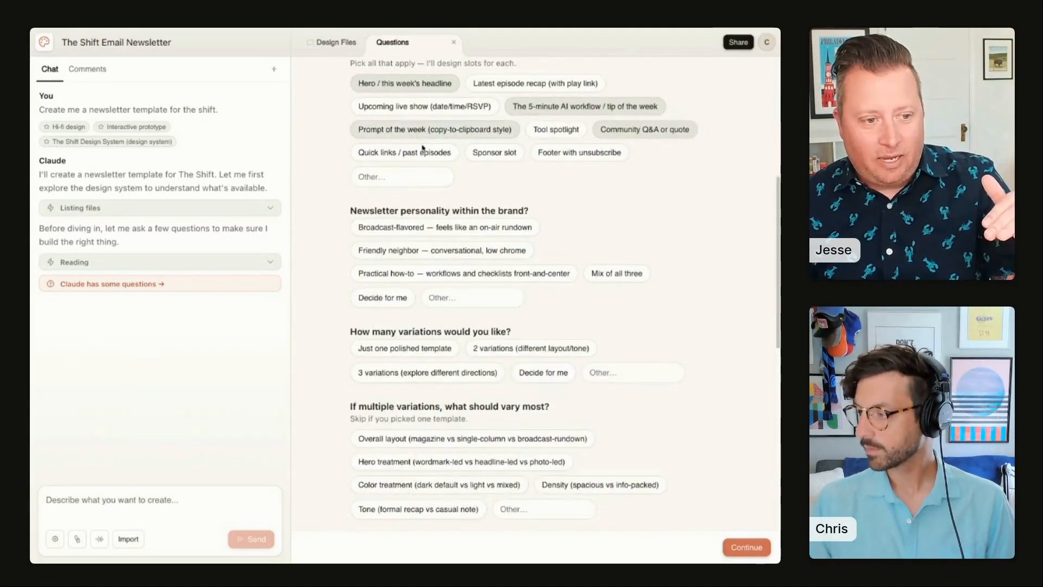
pyautogui.click(410, 231)
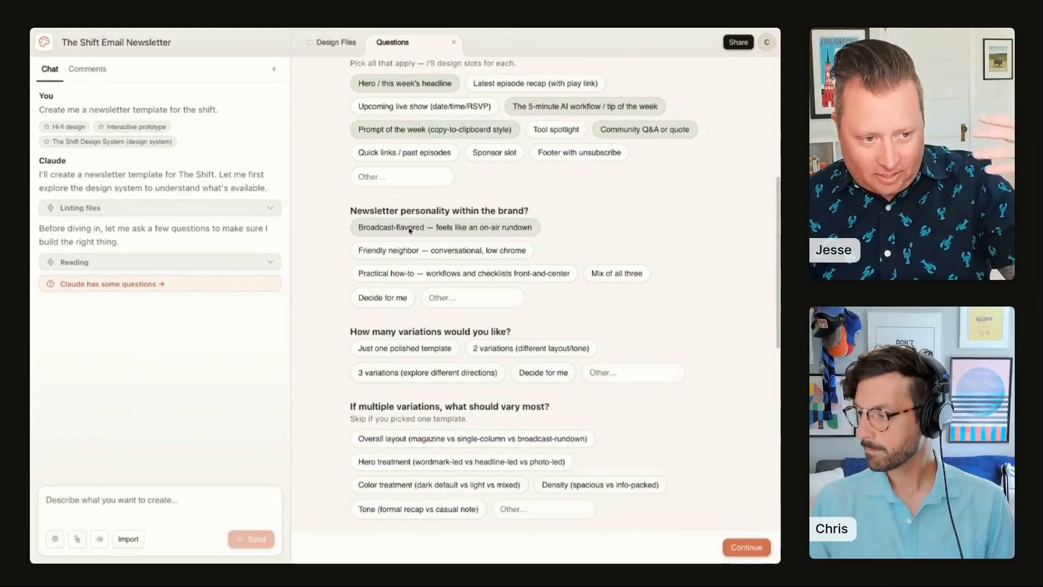
pyautogui.click(443, 251)
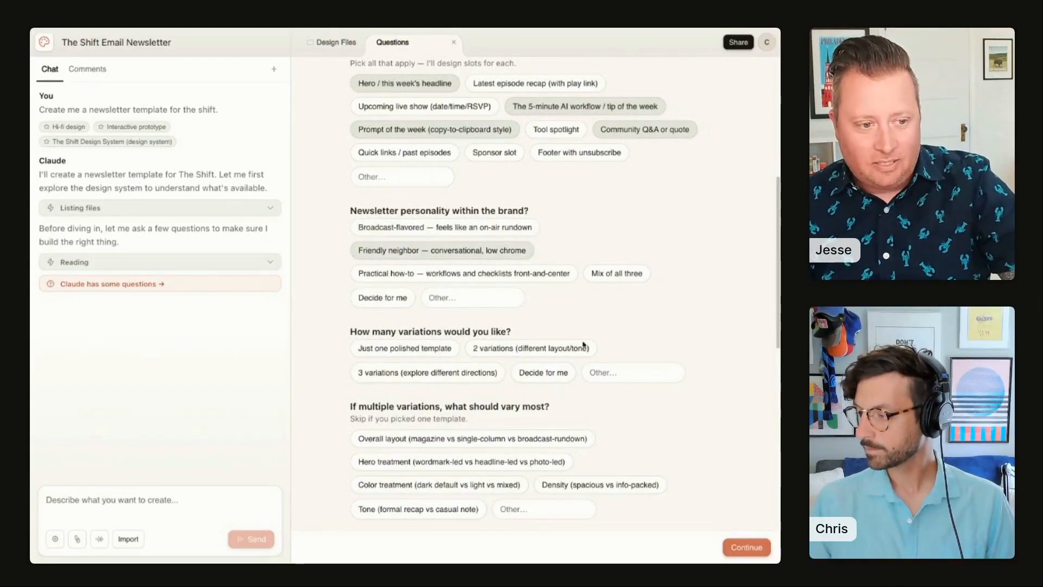
# Step: Change the newsletter personality answer to Mix of all three
pyautogui.scroll(-2, 480, 250)
pyautogui.click(482, 155)
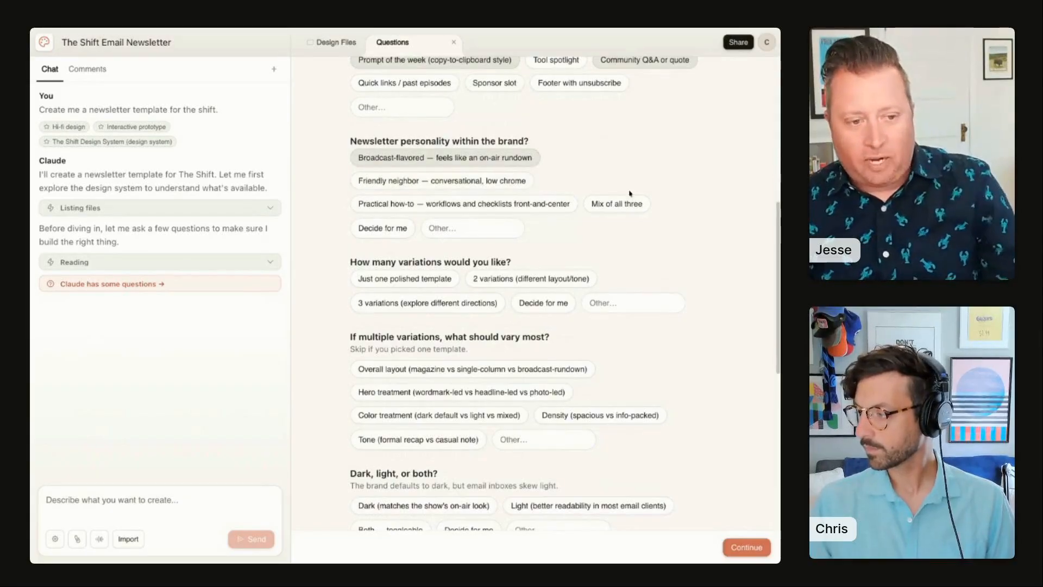
pyautogui.click(617, 204)
# Step: Ask for 2 variations (different layout/tone) and submit the question answers
pyautogui.scroll(-1, 448, 335)
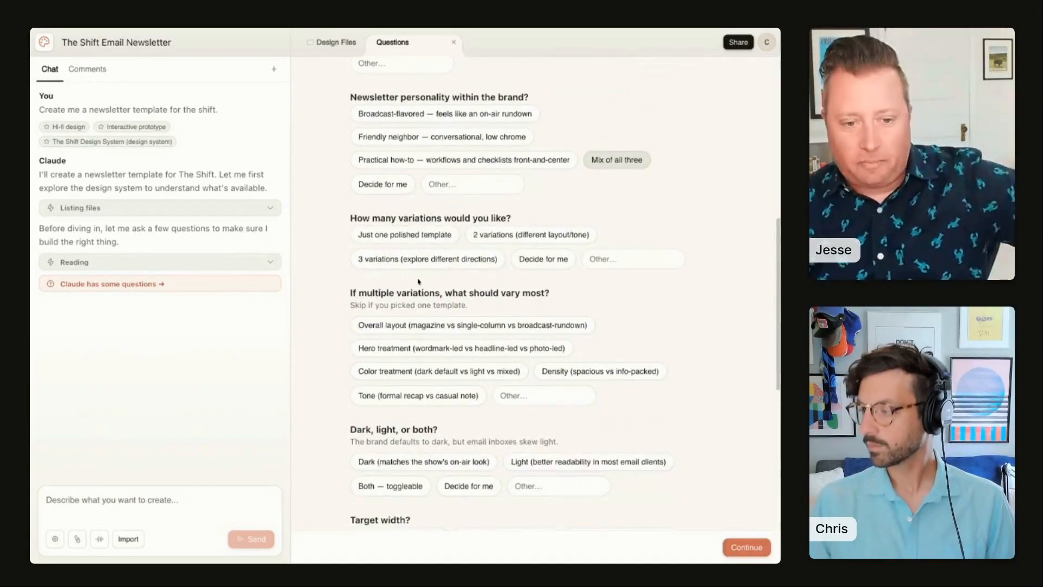
pyautogui.click(517, 235)
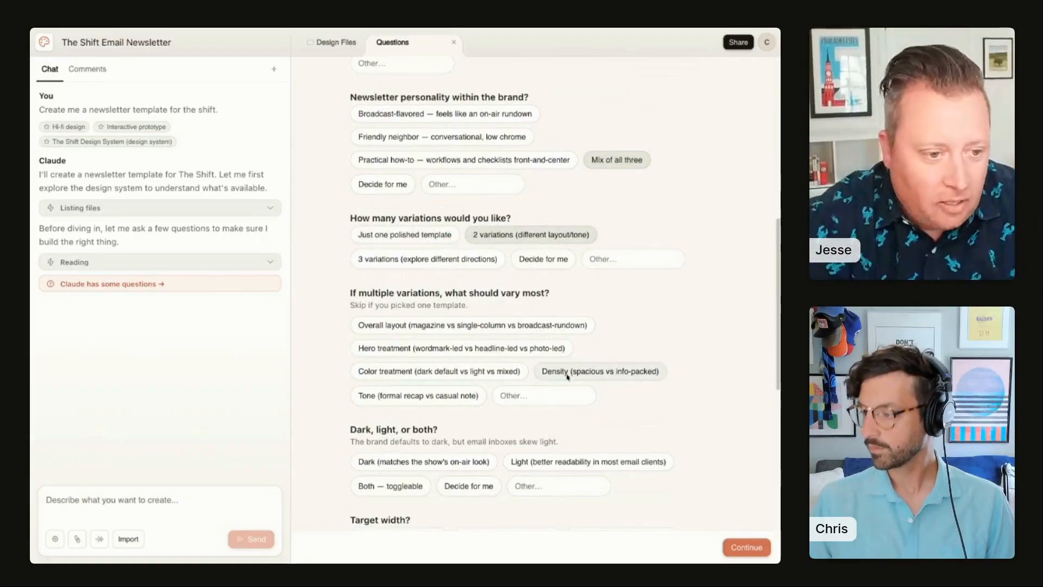
pyautogui.scroll(-2, 421, 326)
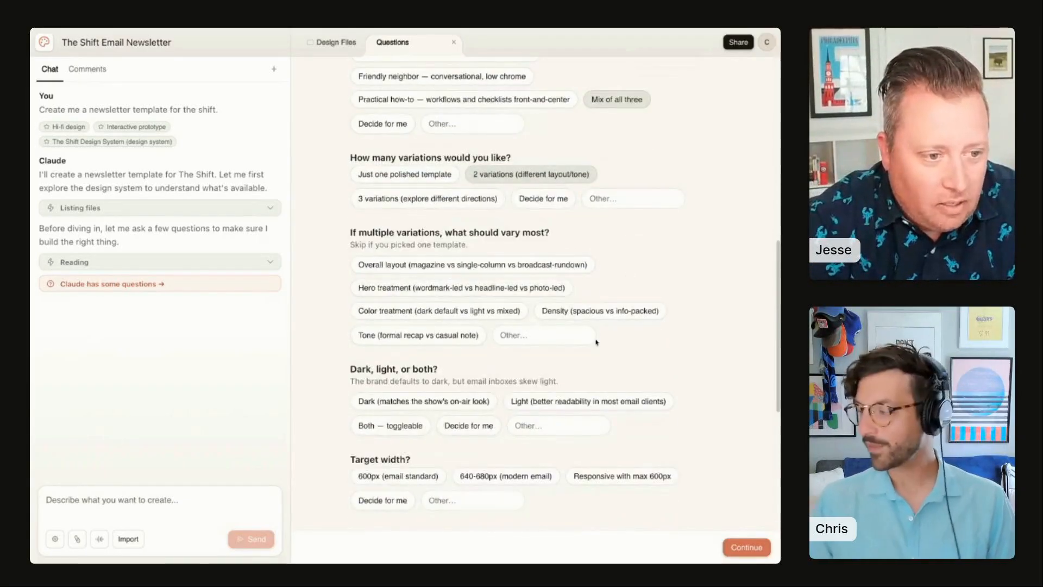
pyautogui.scroll(-6, 607, 354)
pyautogui.scroll(-5, 607, 355)
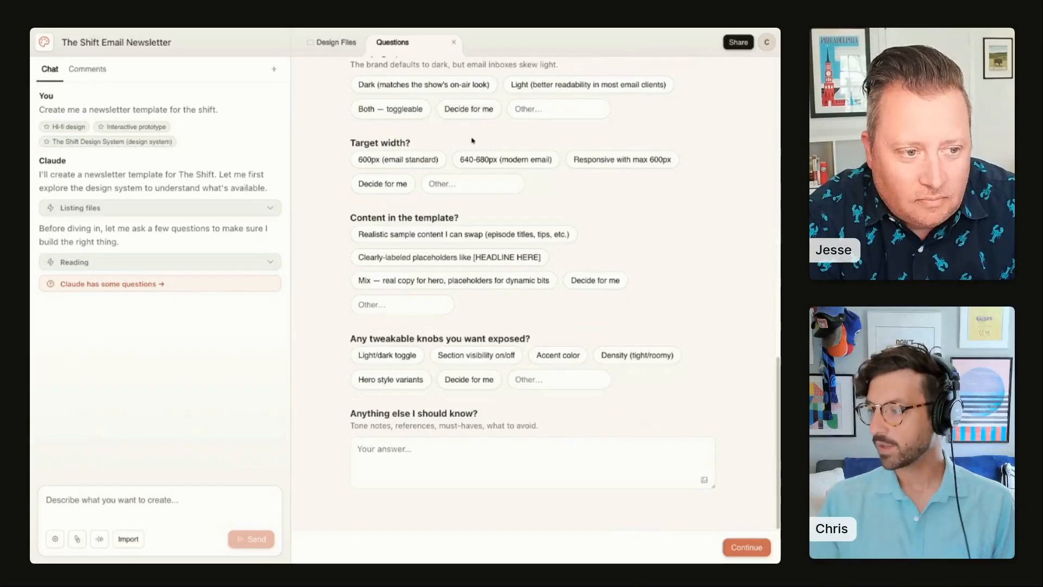
pyautogui.click(746, 547)
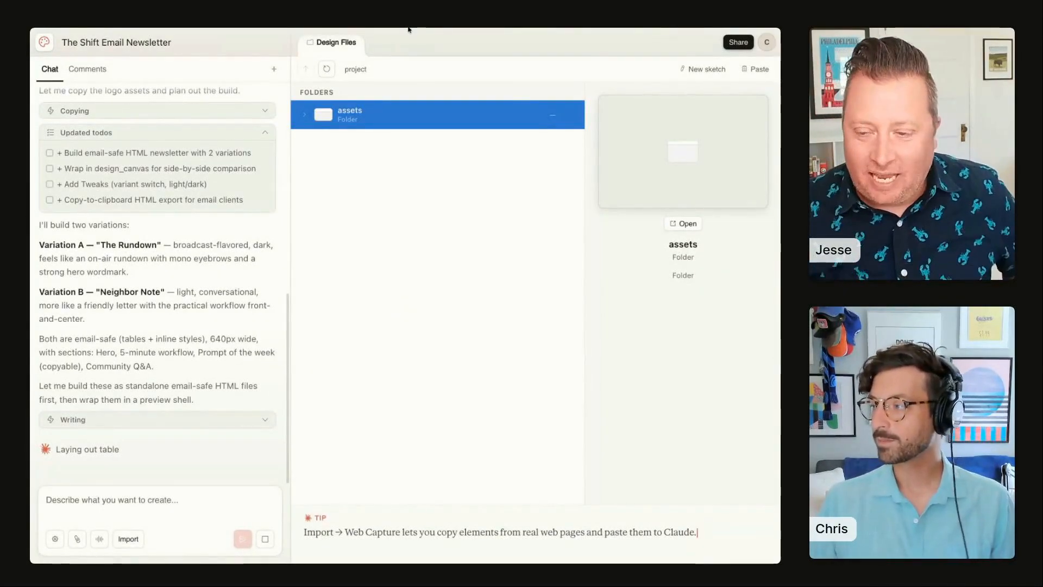
# Step: Switch to The Shift Landing Page project, widen its preview and close the Tweaks panel
pyautogui.click(337, 28)
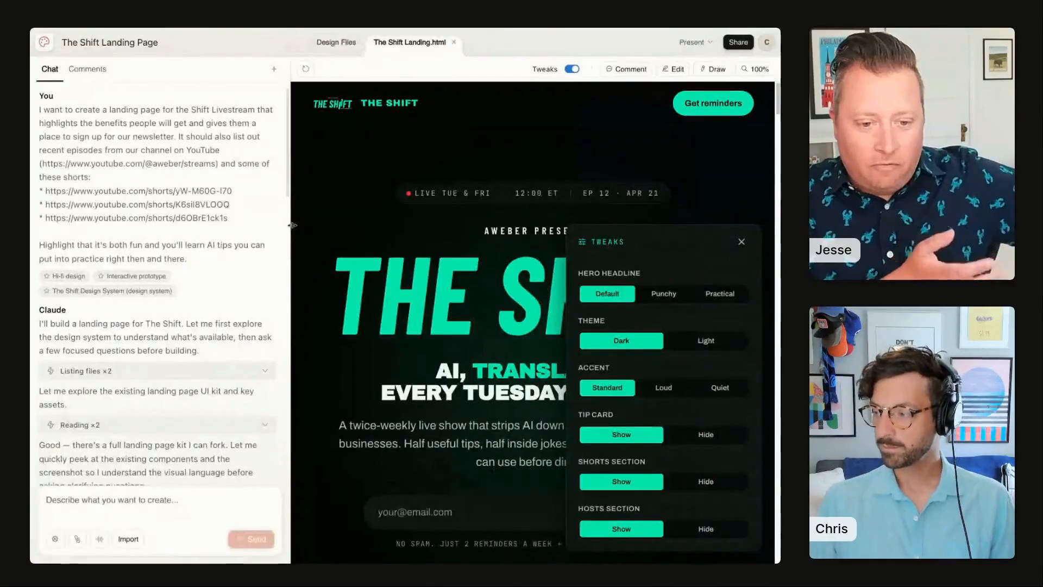
pyautogui.moveTo(292, 226); pyautogui.dragTo(239, 227)
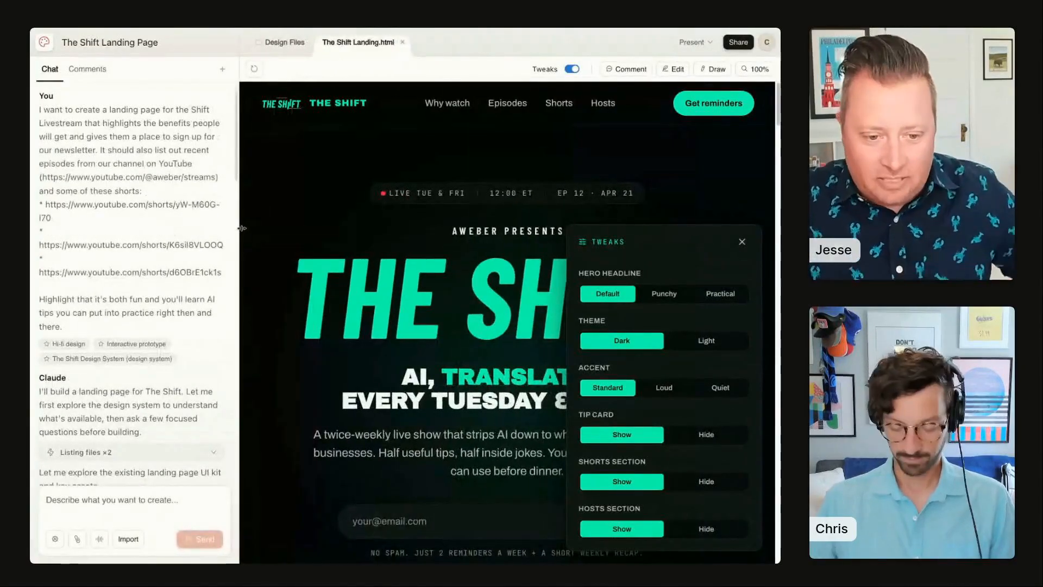
pyautogui.press('super+minus')
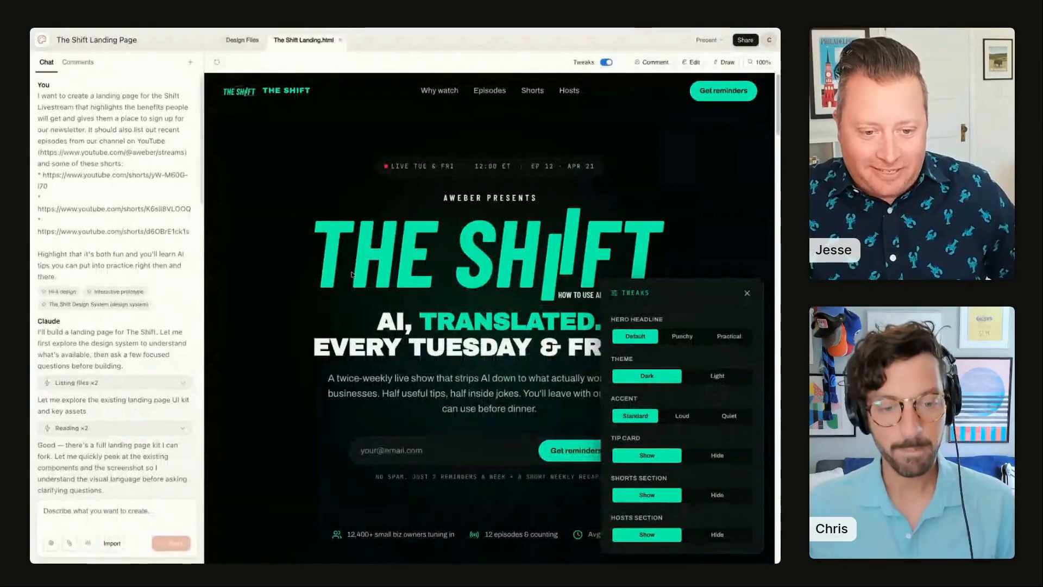
pyautogui.click(748, 293)
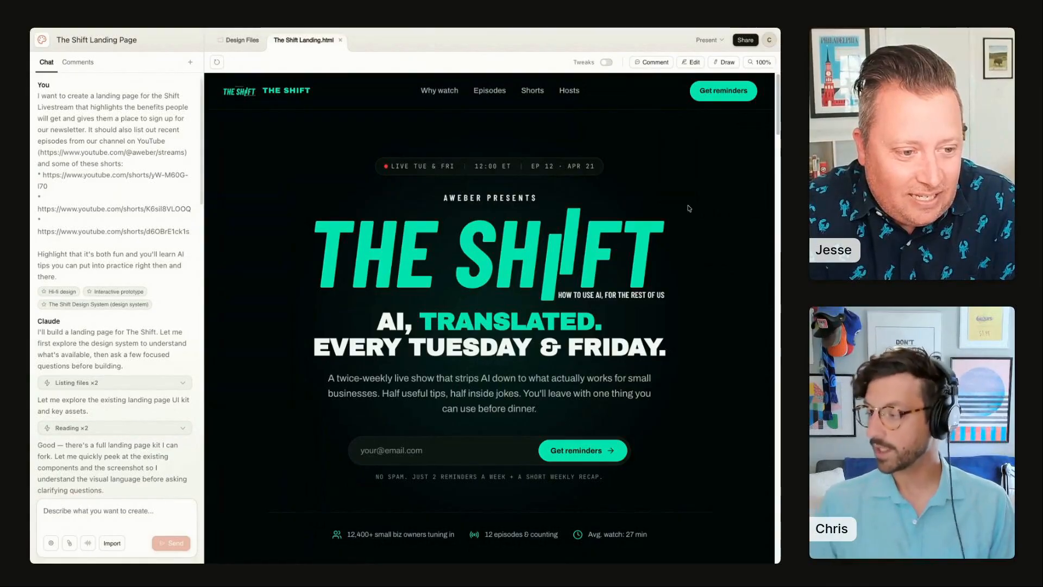
# Step: Scroll through the landing page's sections to review the generated design
pyautogui.scroll(-10, 688, 208)
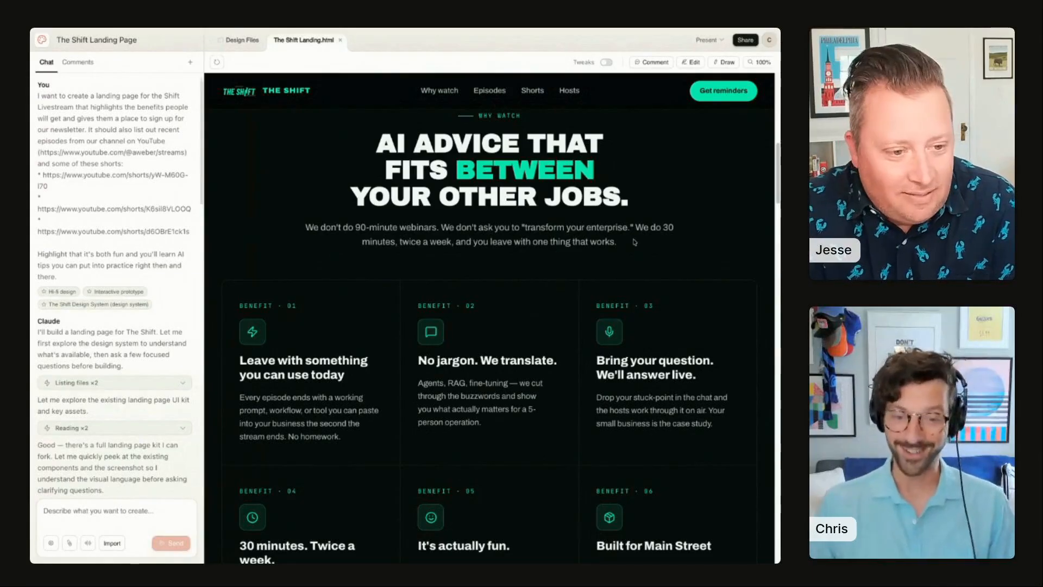
pyautogui.scroll(-4, 628, 246)
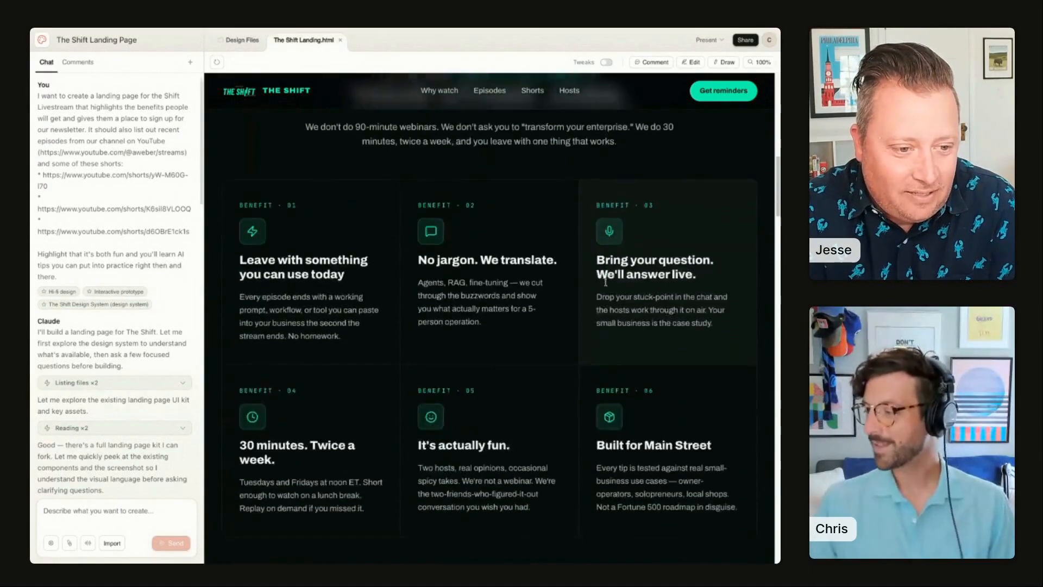
pyautogui.scroll(-4, 600, 287)
pyautogui.scroll(7, 595, 286)
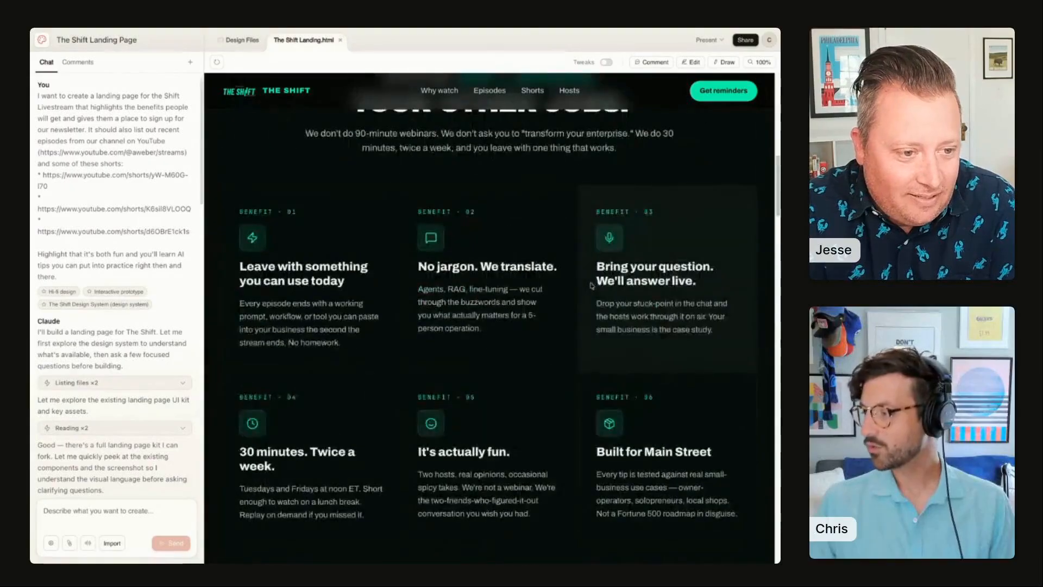
pyautogui.scroll(-10, 592, 285)
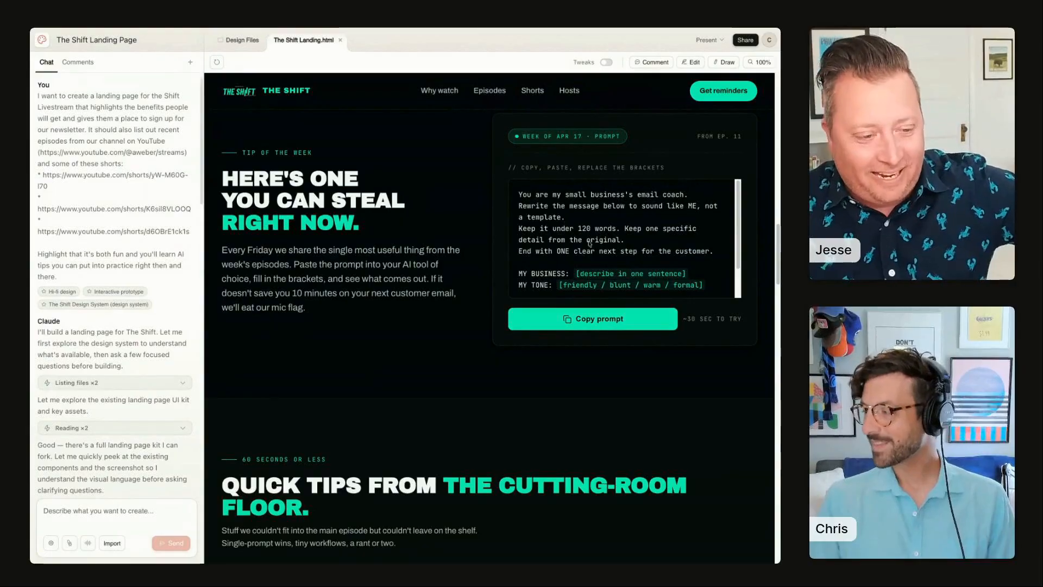
pyautogui.scroll(-2, 603, 255)
pyautogui.scroll(2, 599, 264)
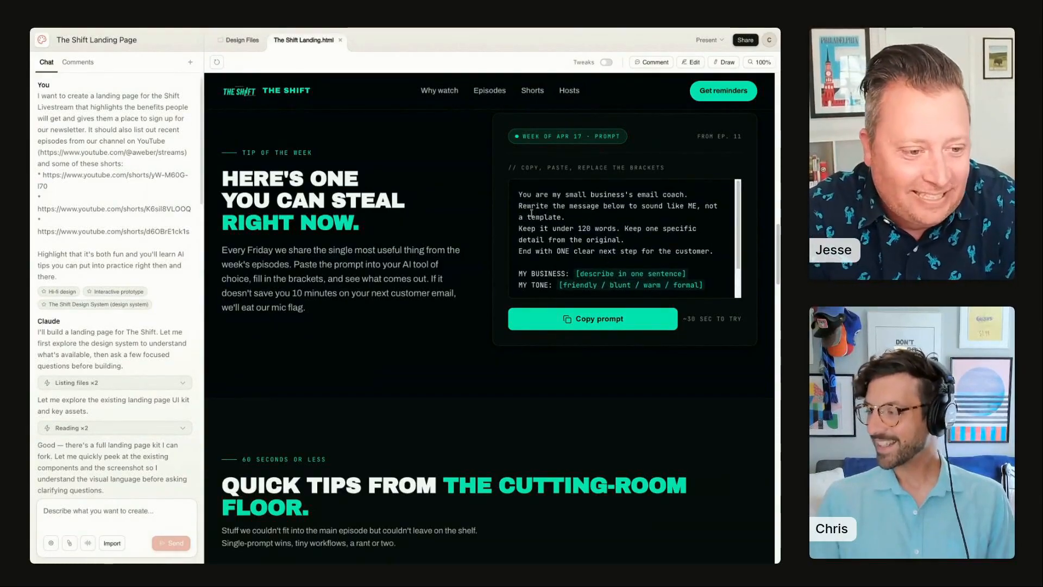
pyautogui.scroll(-1, 607, 260)
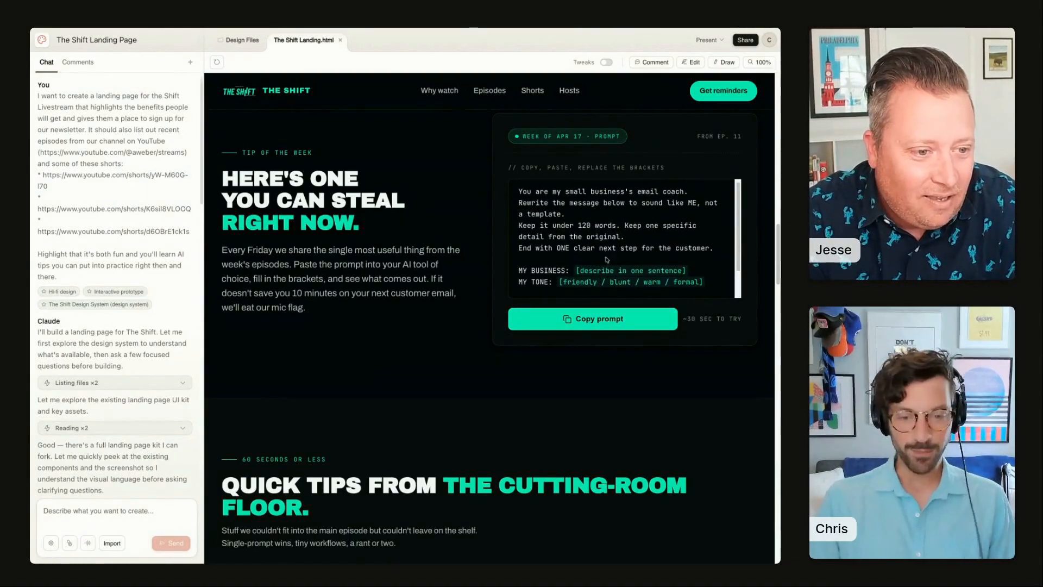
pyautogui.scroll(-2, 607, 259)
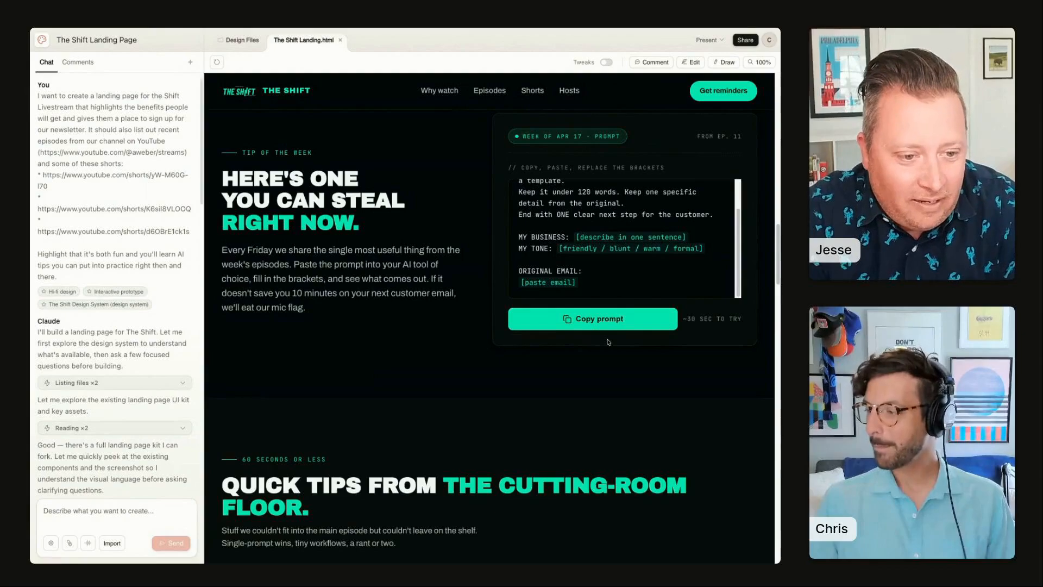
pyautogui.scroll(-8, 608, 342)
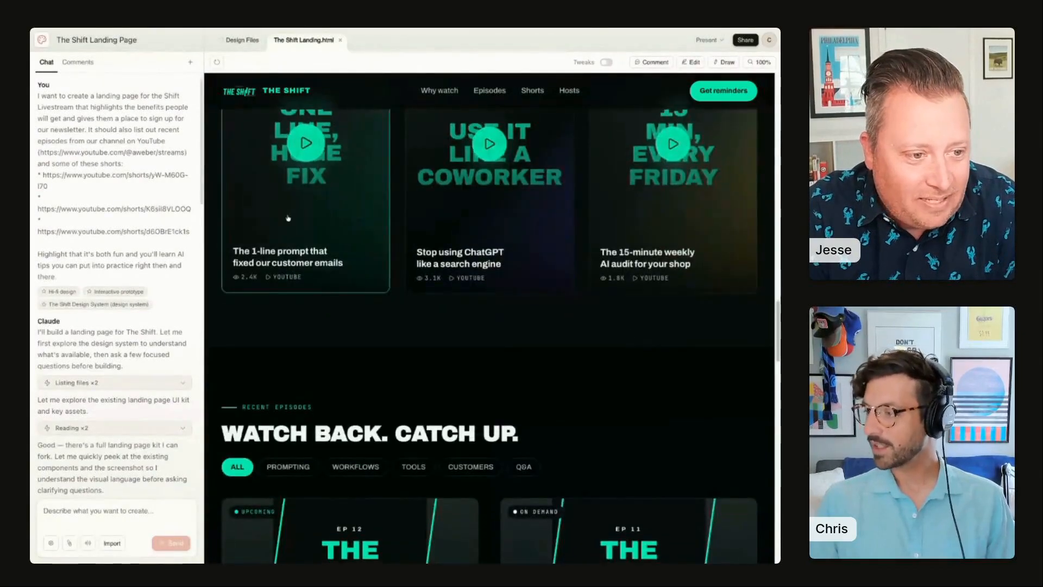
pyautogui.scroll(-7, 524, 346)
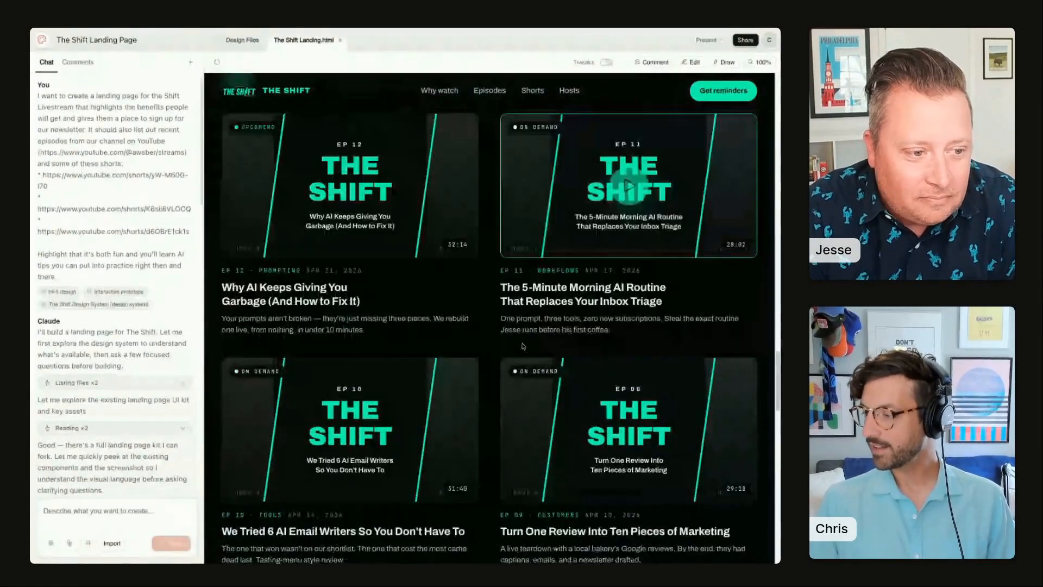
pyautogui.scroll(-10, 524, 346)
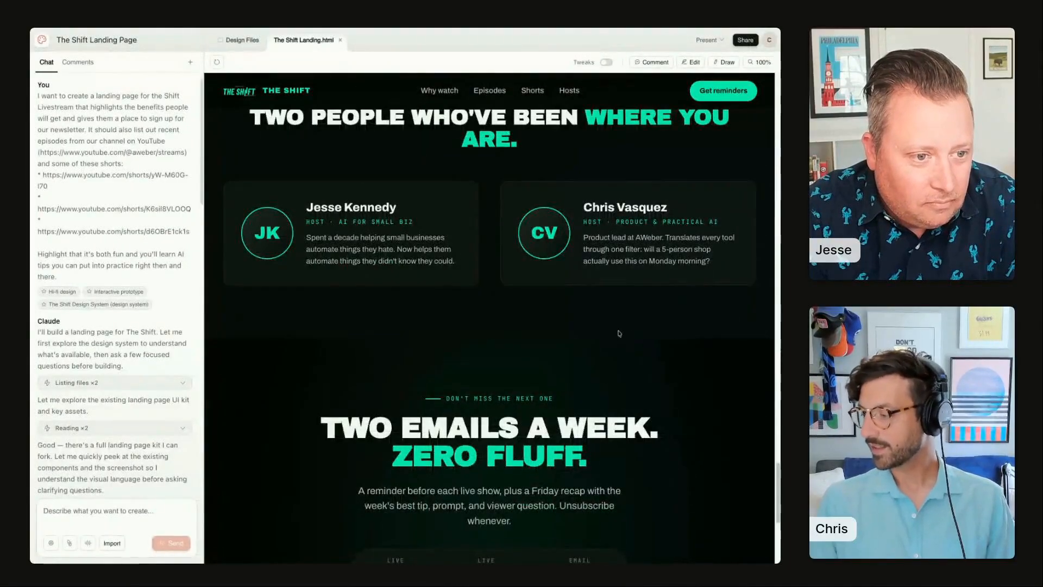
pyautogui.scroll(-5, 622, 335)
pyautogui.scroll(20, 622, 335)
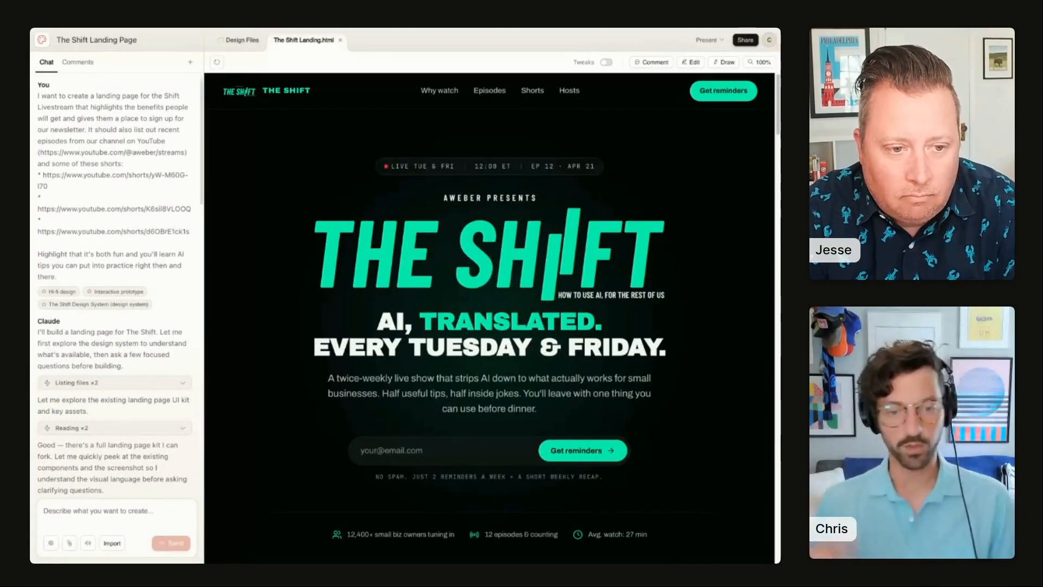
# Step: Turn on Tweaks and preview the Punchy and Practical hero headlines before returning to Default
pyautogui.click(606, 62)
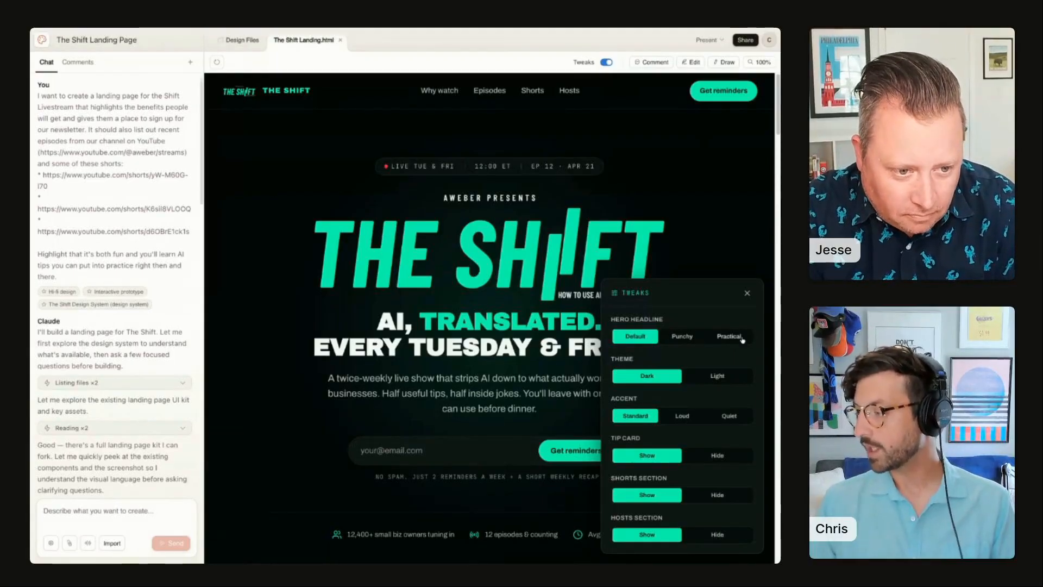
pyautogui.click(680, 339)
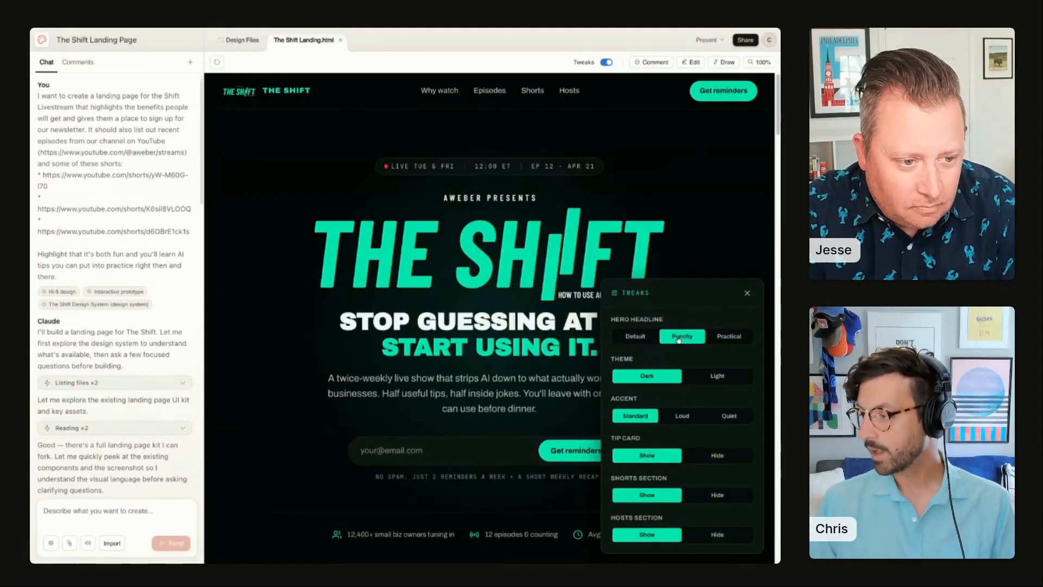
pyautogui.scroll(-3, 565, 313)
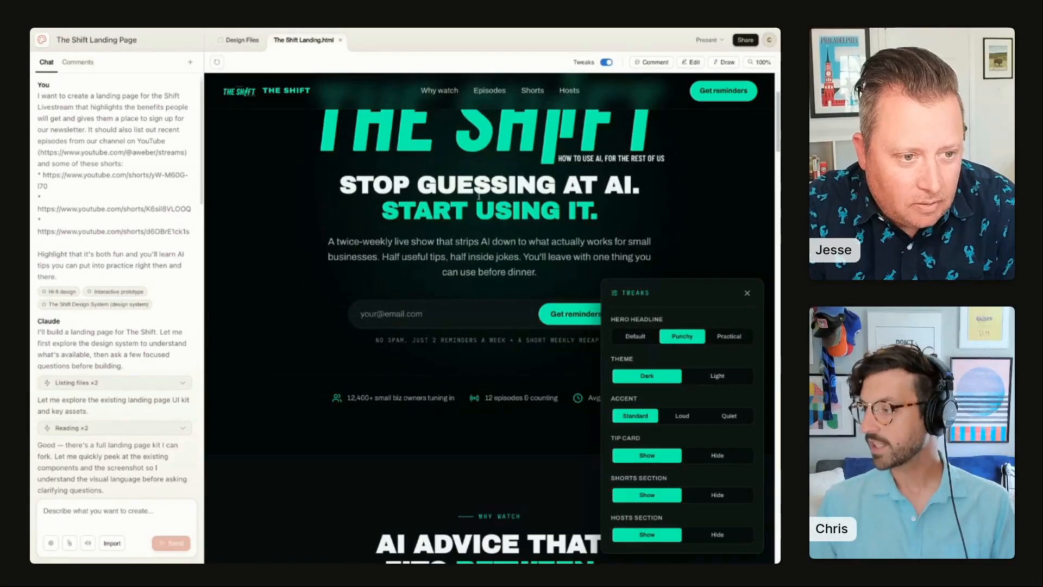
pyautogui.click(728, 336)
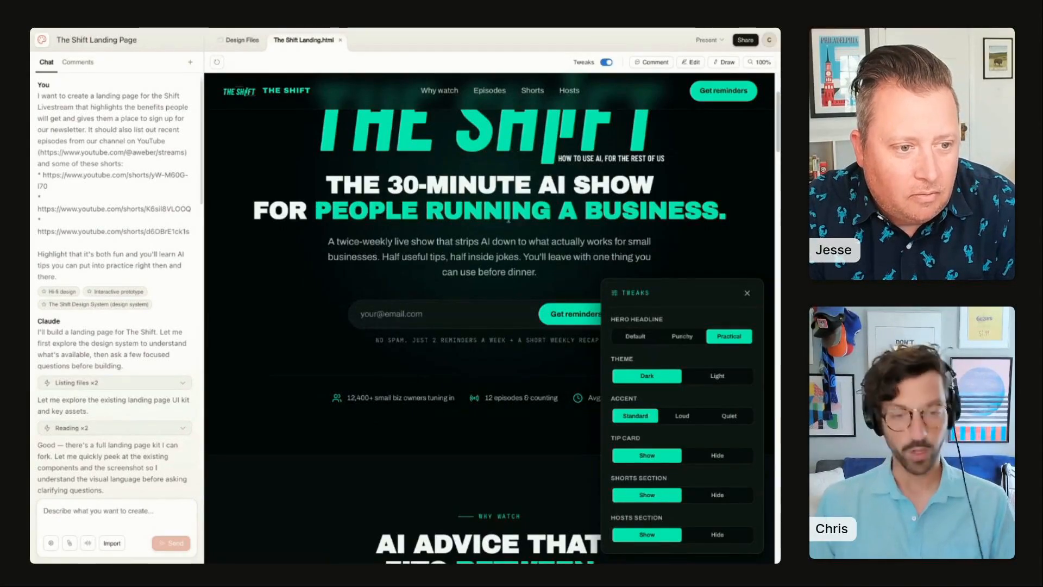
pyautogui.click(634, 336)
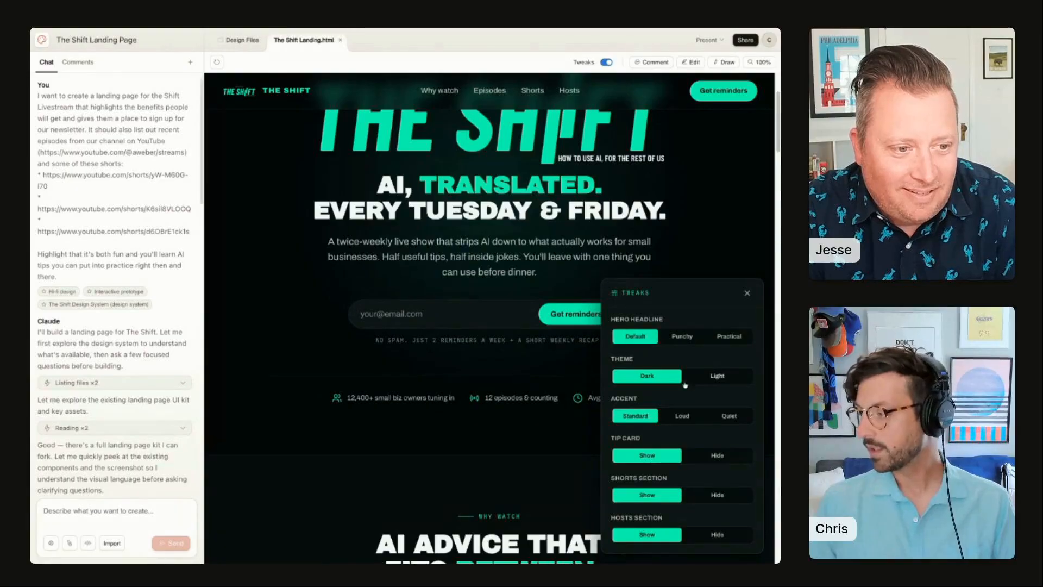
# Step: Preview the Light theme and switch back to the Dark theme
pyautogui.click(717, 375)
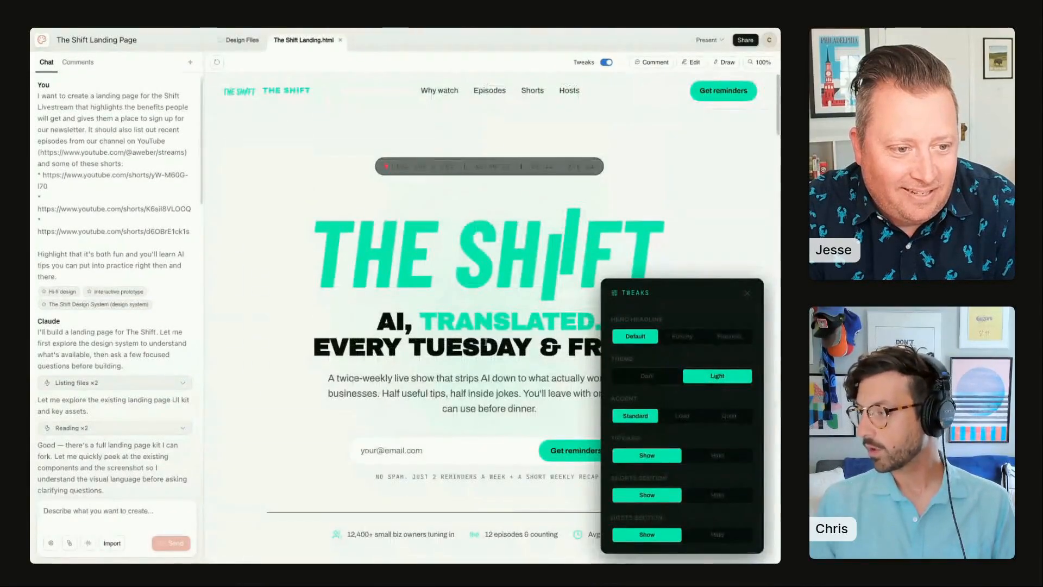
pyautogui.scroll(-5, 487, 341)
pyautogui.scroll(5, 487, 342)
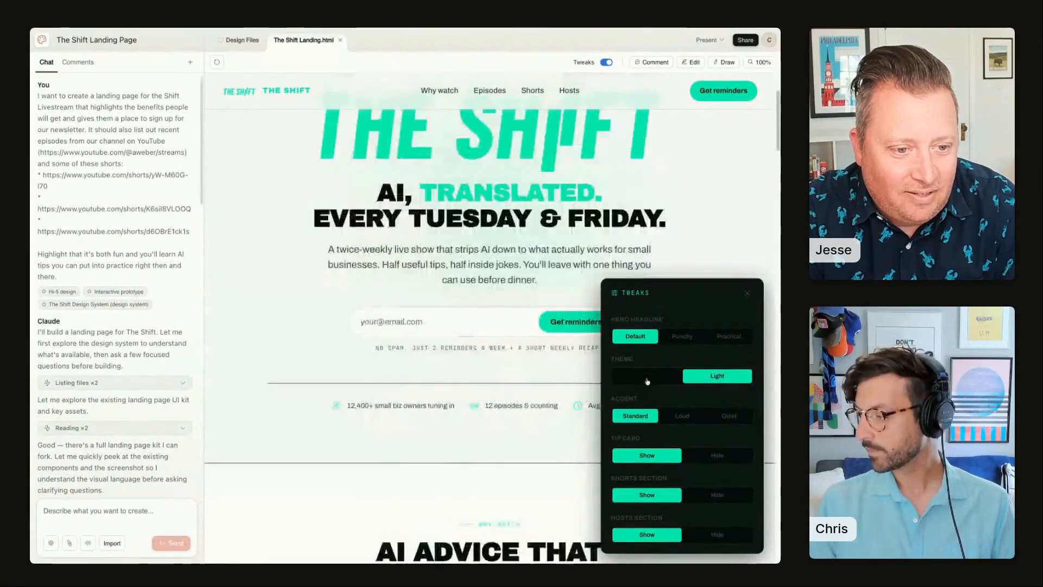
pyautogui.click(648, 376)
# Step: Cycle the accent through Loud, Standard and Quiet, ending on Standard
pyautogui.scroll(-1, 662, 391)
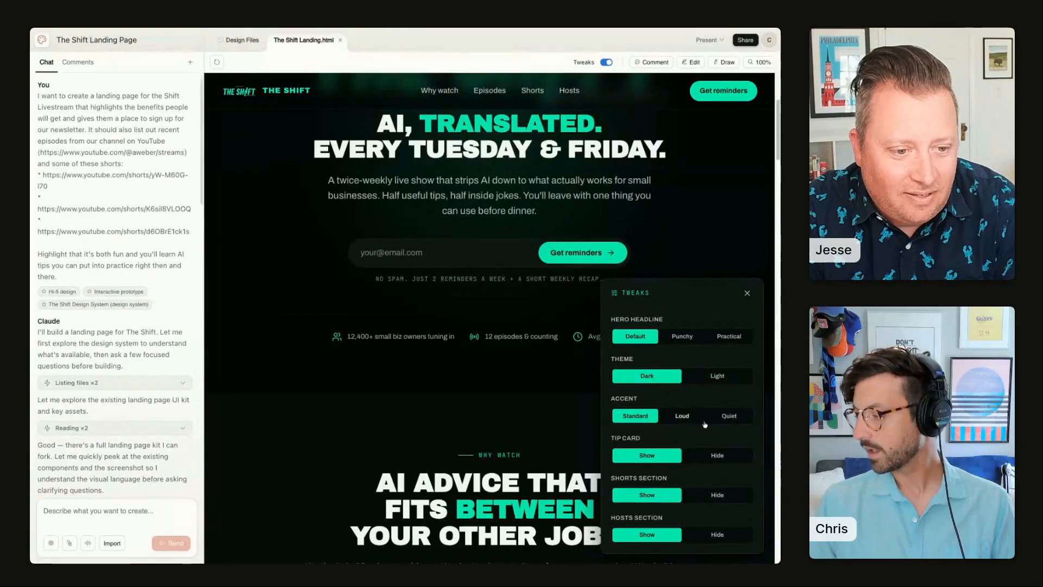
pyautogui.click(686, 415)
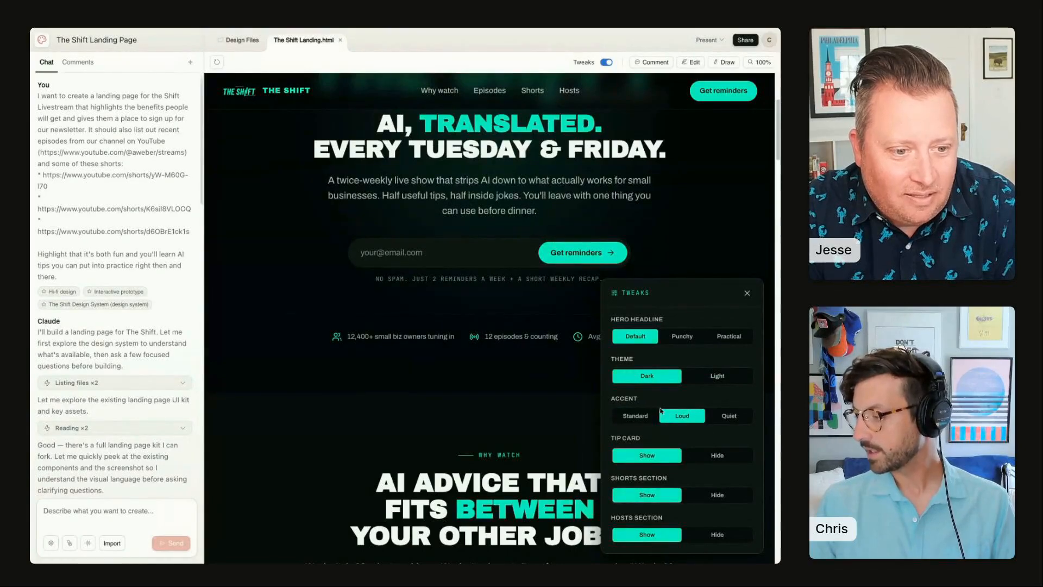
pyautogui.click(645, 416)
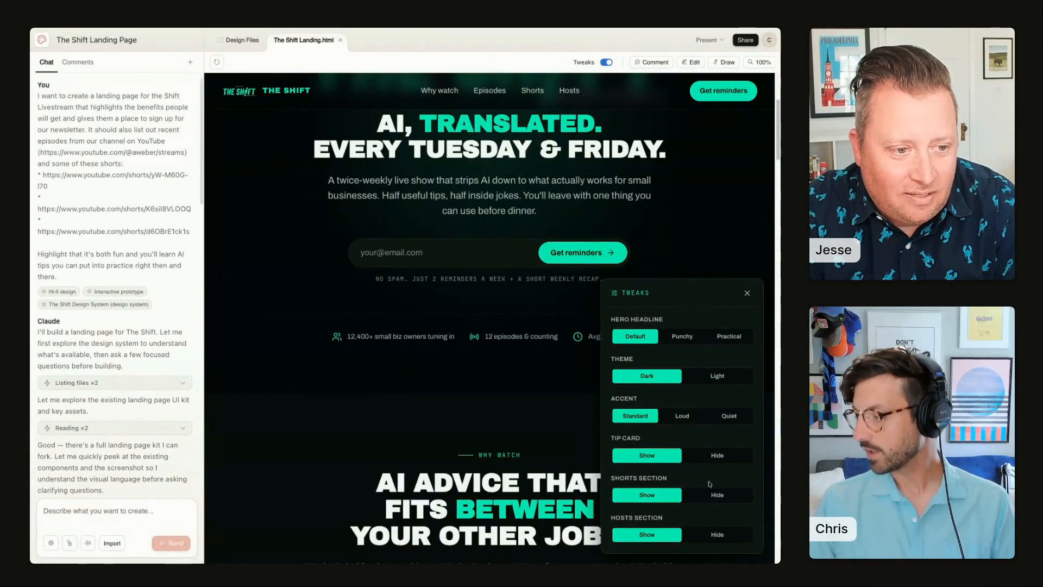
pyautogui.click(728, 416)
pyautogui.click(681, 416)
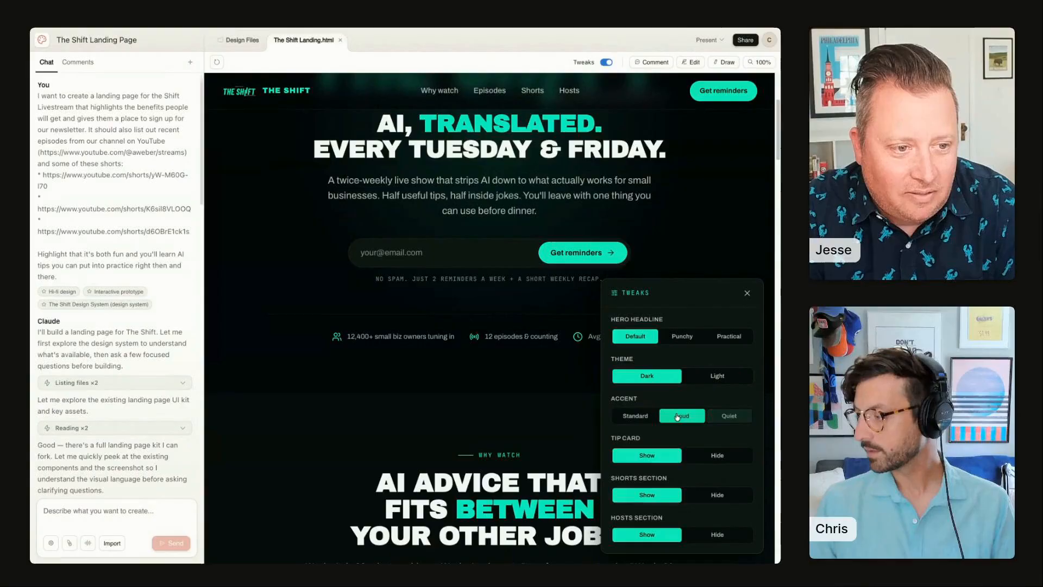
pyautogui.click(640, 417)
# Step: Set the tip card tweak to Hide
pyautogui.scroll(-10, 438, 369)
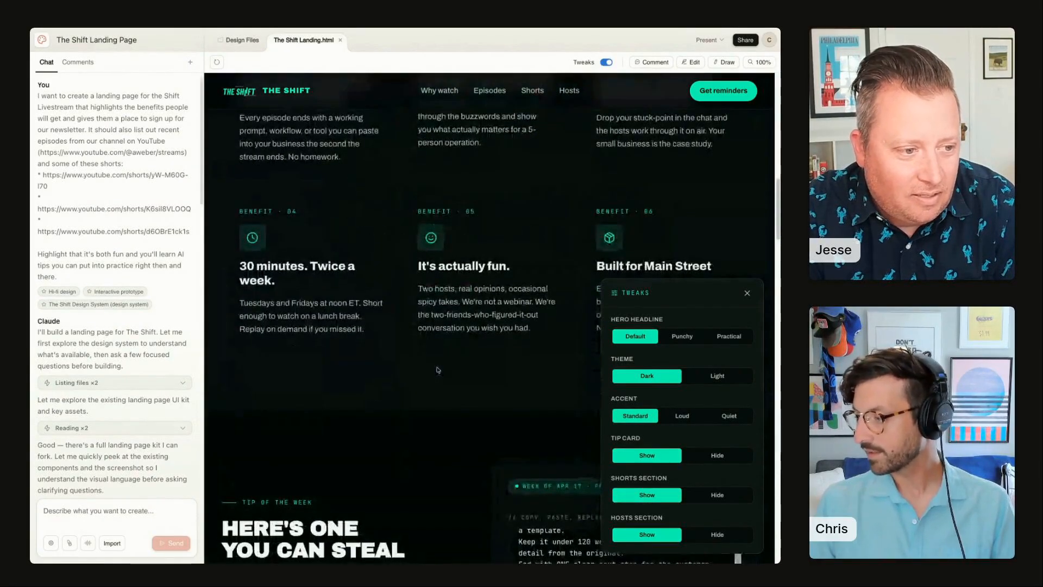
pyautogui.click(717, 455)
pyautogui.click(673, 458)
pyautogui.scroll(-5, 472, 424)
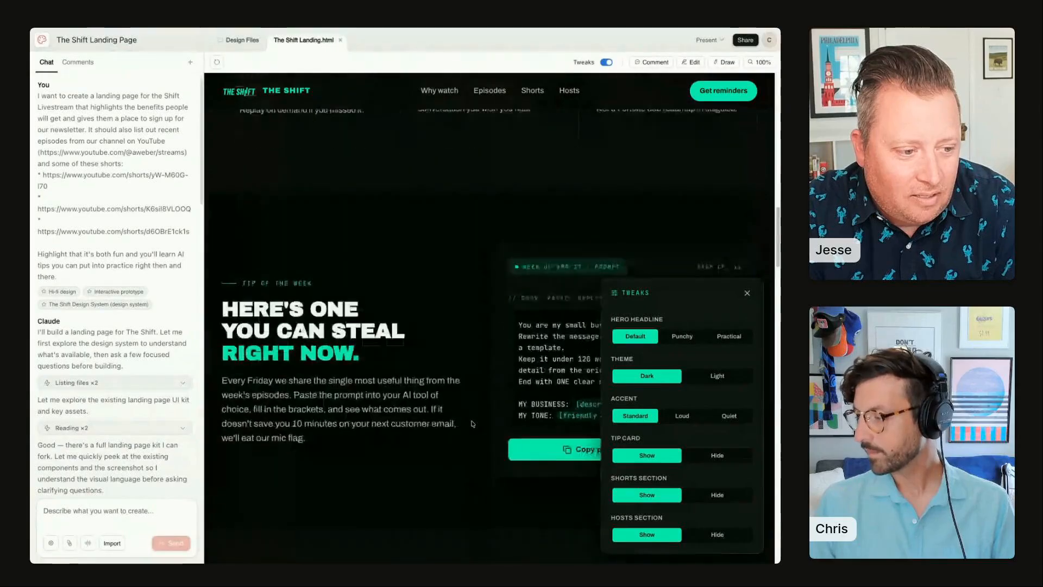
pyautogui.click(714, 456)
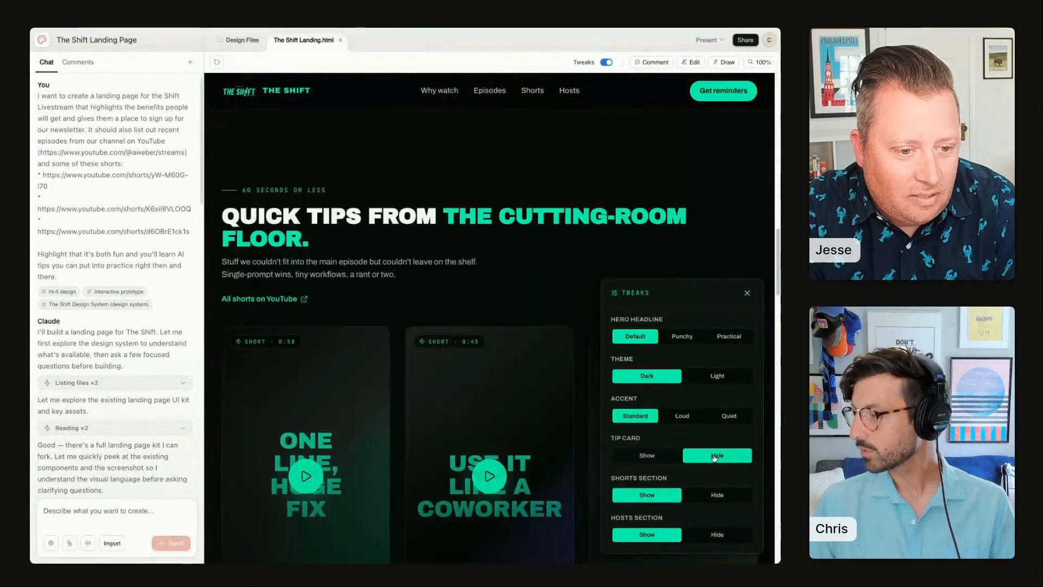
# Step: Set the tip card tweak back to Show and scroll through the tip section back to the page top
pyautogui.click(641, 457)
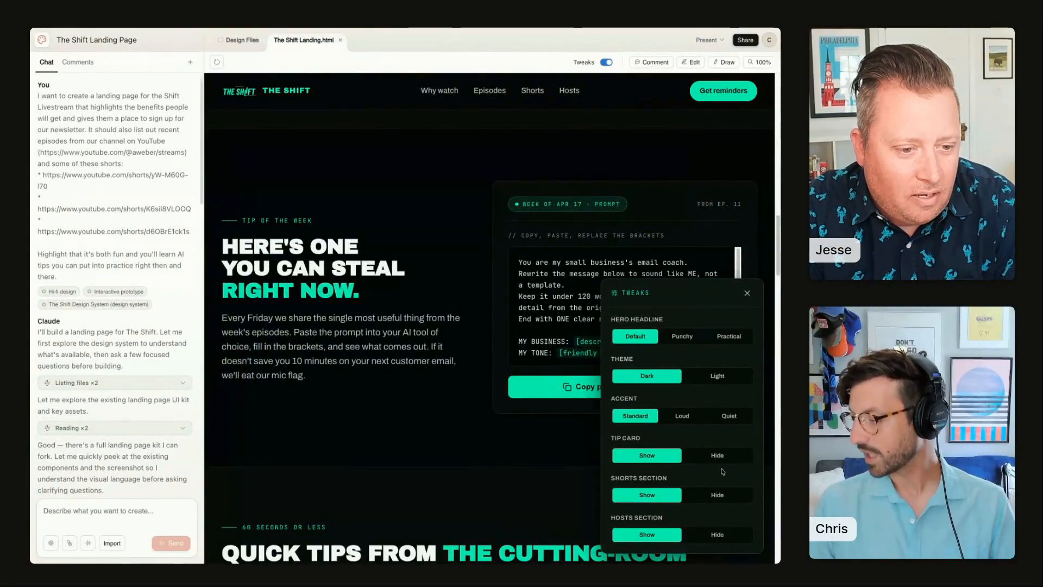
pyautogui.scroll(-3, 724, 538)
pyautogui.scroll(8, 735, 529)
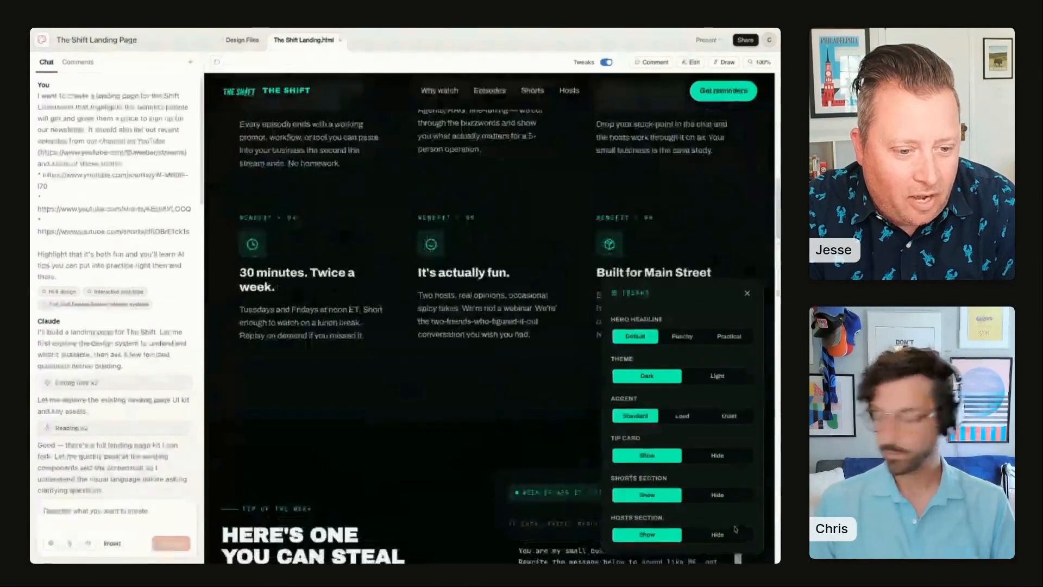
pyautogui.scroll(10, 571, 399)
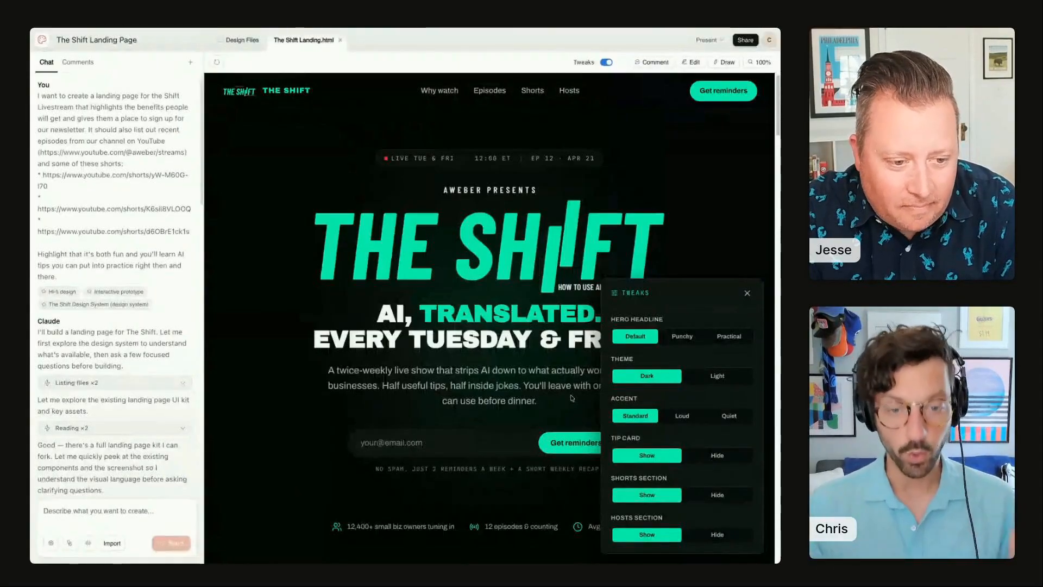
pyautogui.scroll(1, 571, 398)
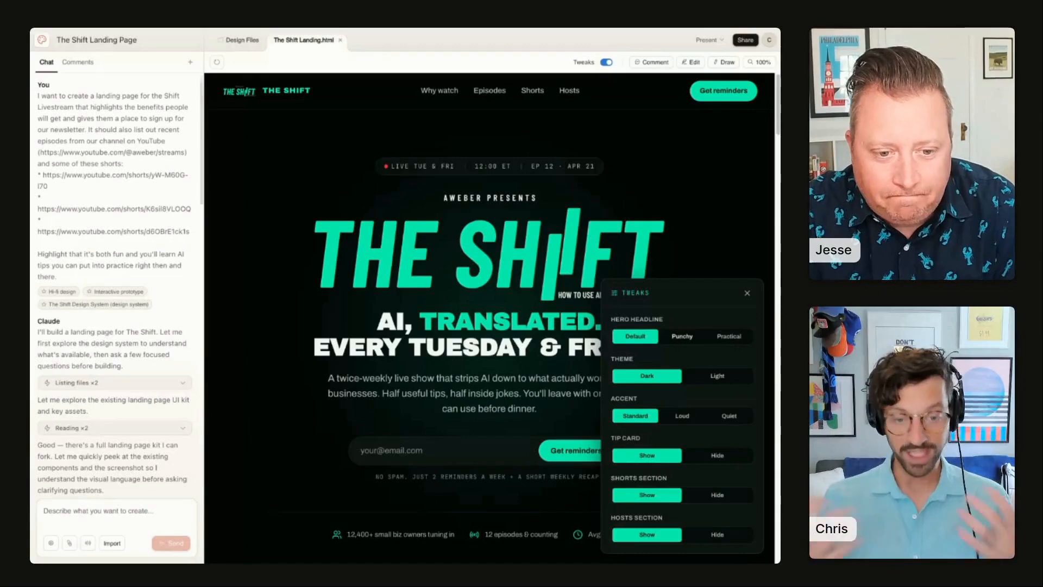
# Step: Turn off Tweaks and switch the prototype into Edit mode
pyautogui.click(607, 63)
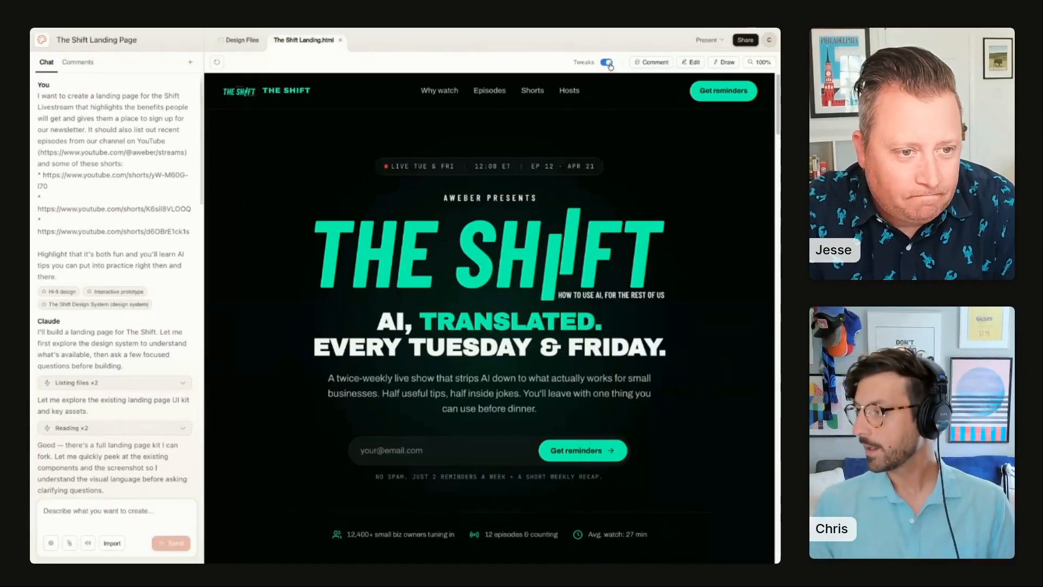
pyautogui.click(652, 63)
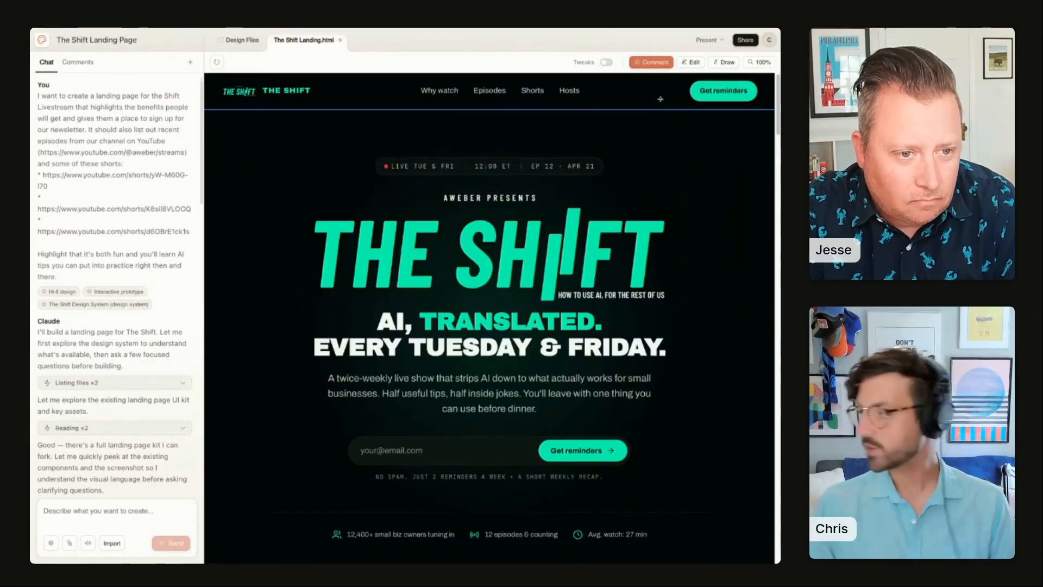
pyautogui.click(690, 62)
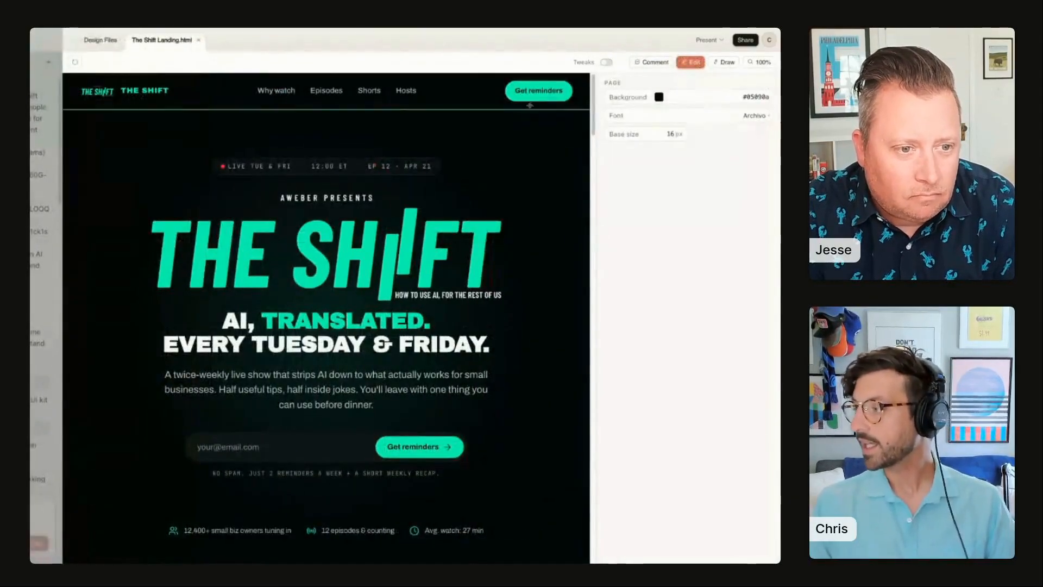
# Step: Inspect the properties of the hero logo, the Get reminders button and the stats row while scrolling down the page
pyautogui.click(431, 247)
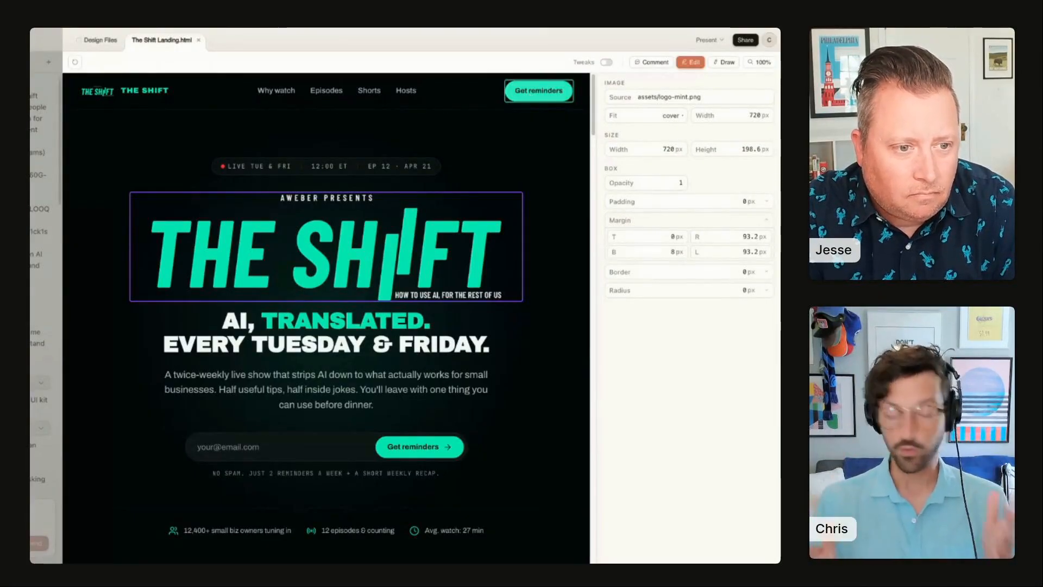
pyautogui.click(517, 91)
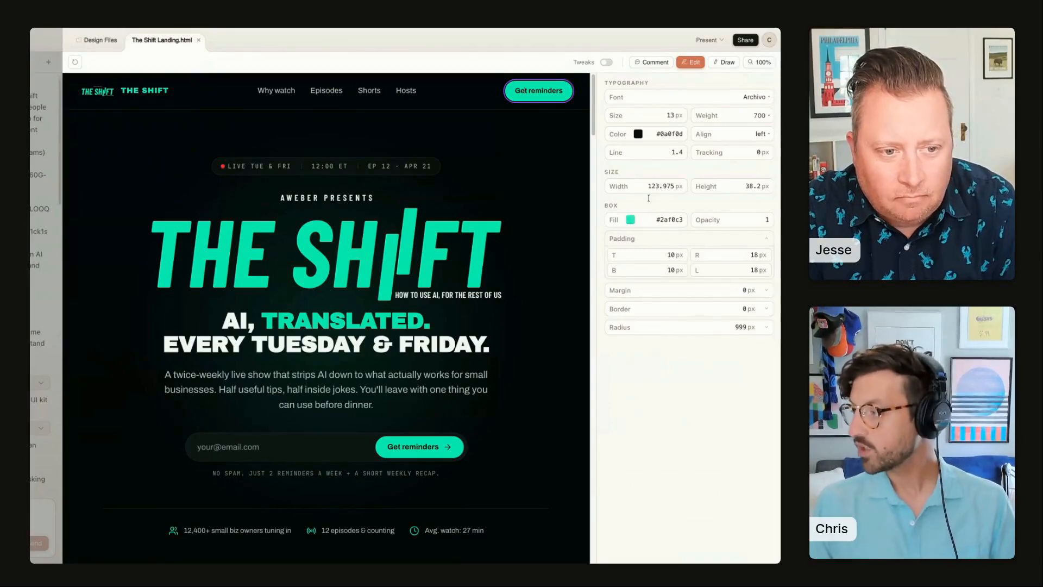
pyautogui.click(481, 247)
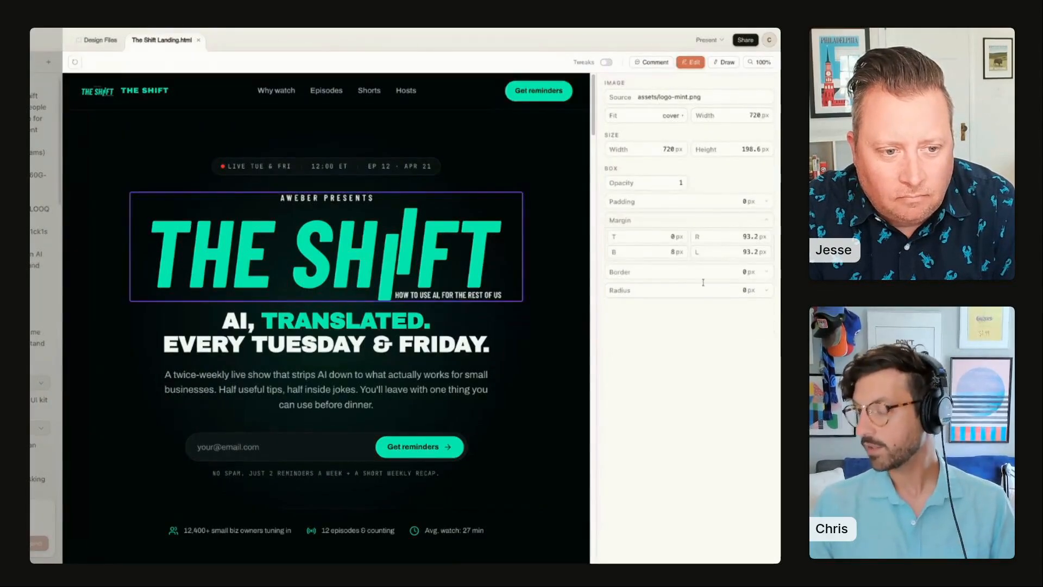
pyautogui.scroll(-1, 473, 324)
pyautogui.scroll(-5, 473, 325)
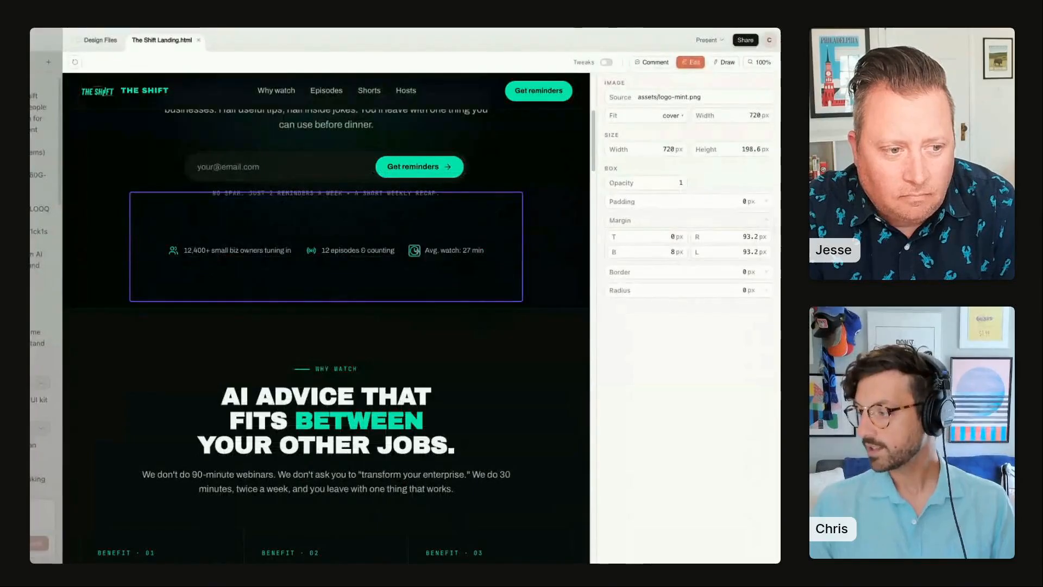
pyautogui.click(438, 250)
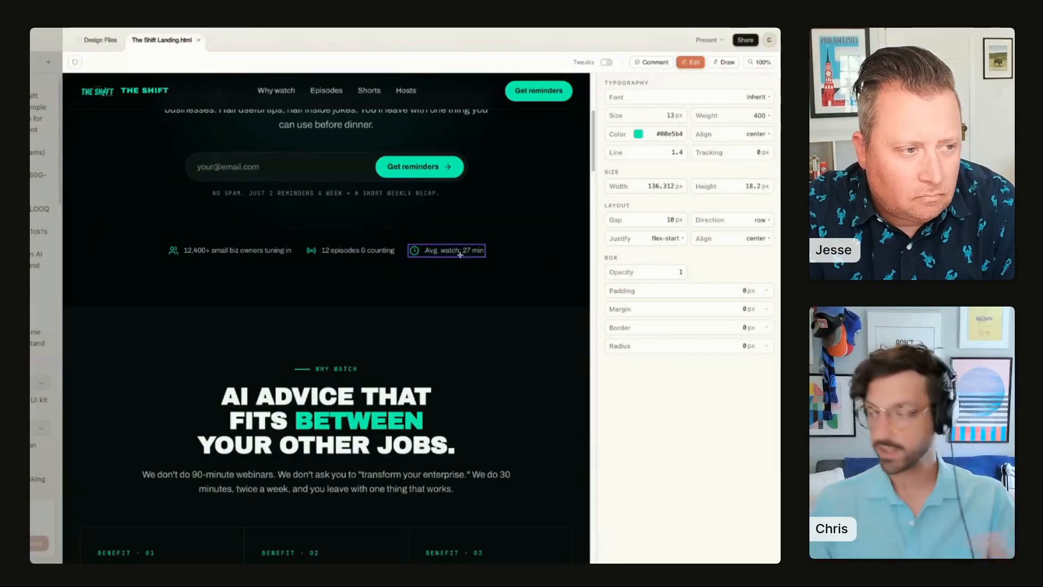
pyautogui.scroll(-2, 397, 261)
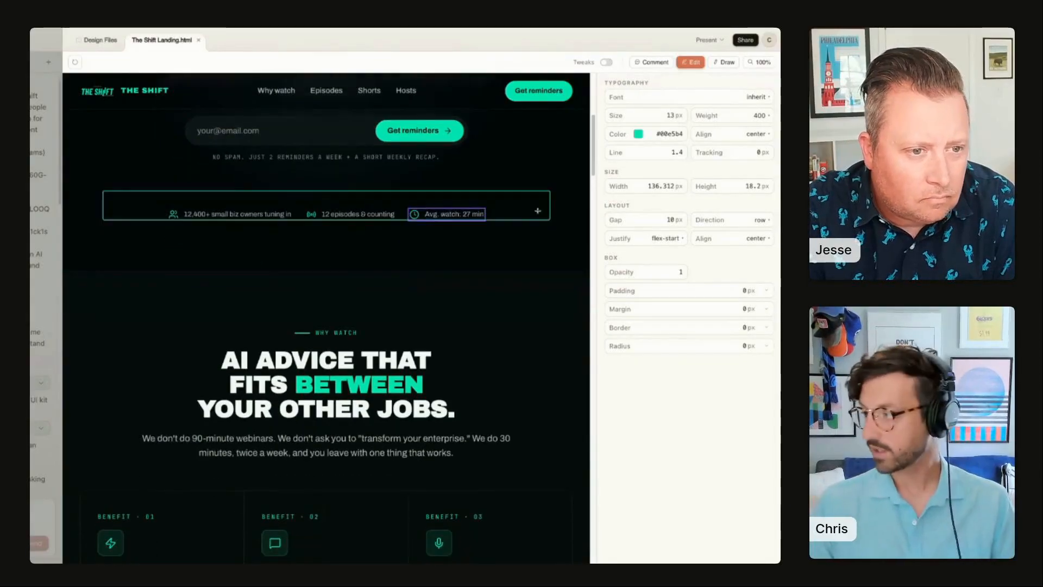
pyautogui.scroll(-10, 401, 245)
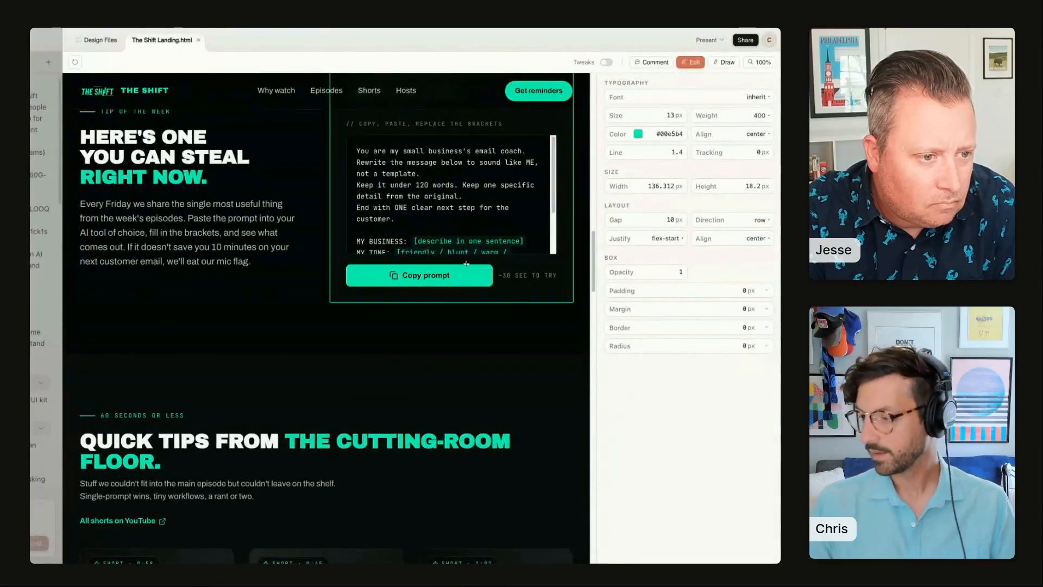
pyautogui.scroll(-10, 326, 193)
pyautogui.scroll(-20, 326, 192)
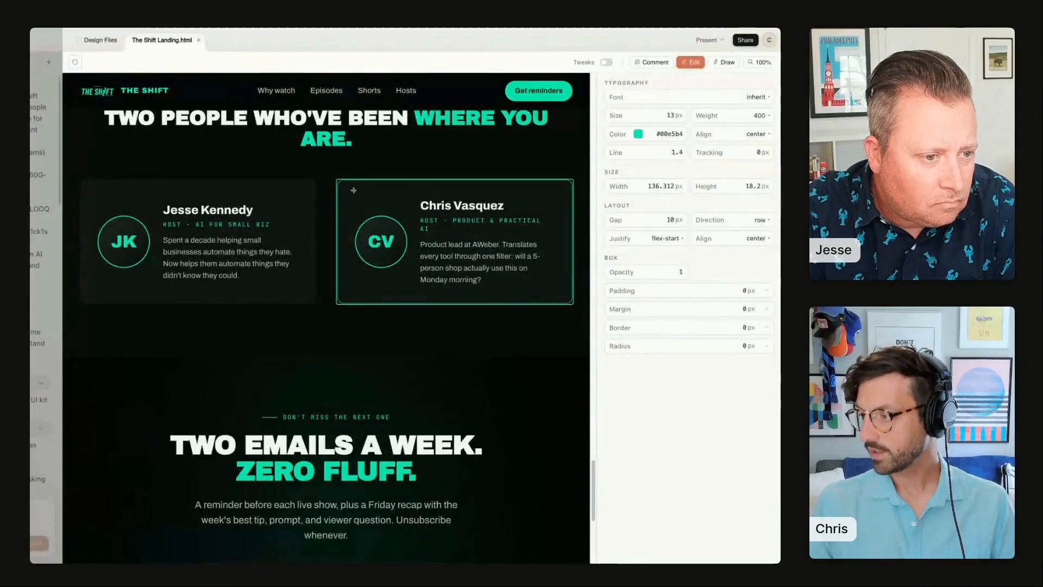
pyautogui.click(352, 190)
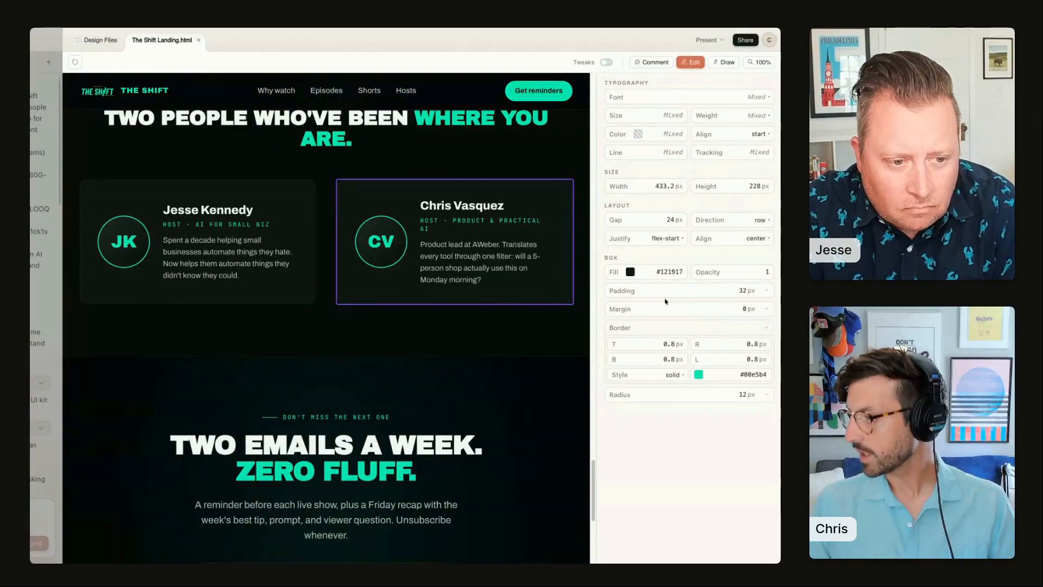
pyautogui.click(663, 97)
pyautogui.click(662, 145)
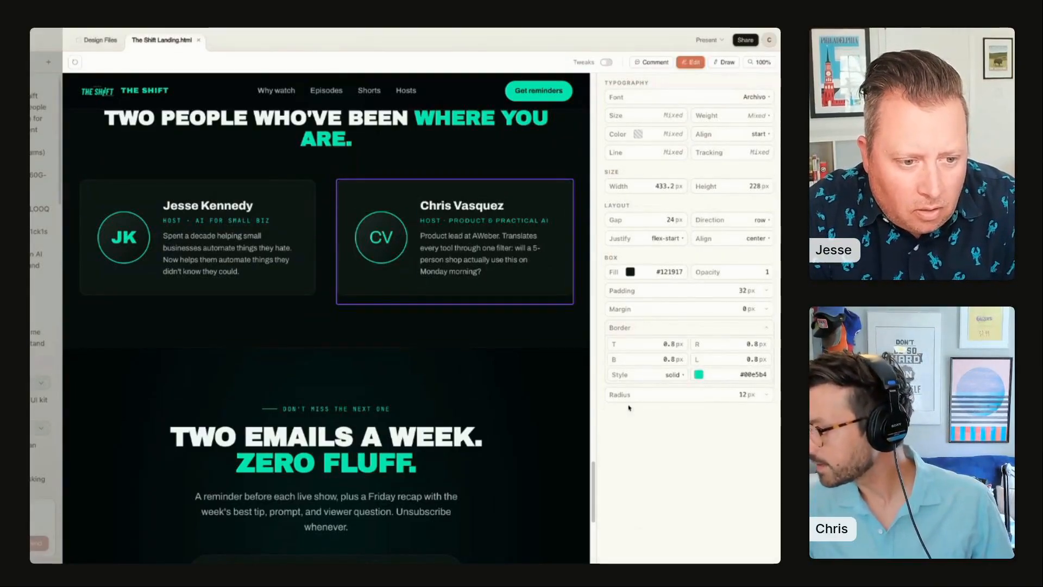
# Step: Set the border width of the CV avatar circle to 2.6 px on all four sides
pyautogui.click(358, 220)
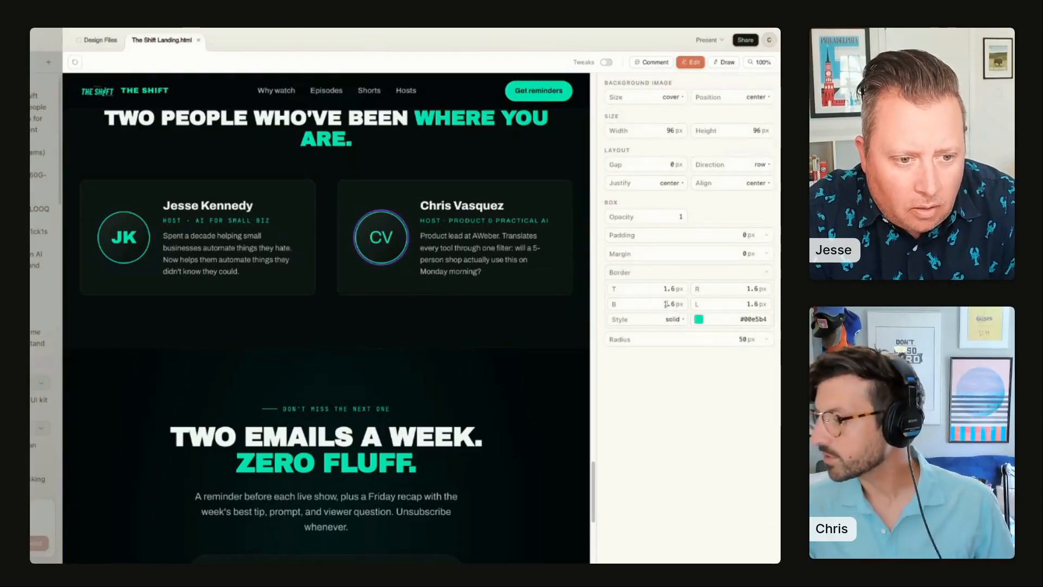
pyautogui.write('2')
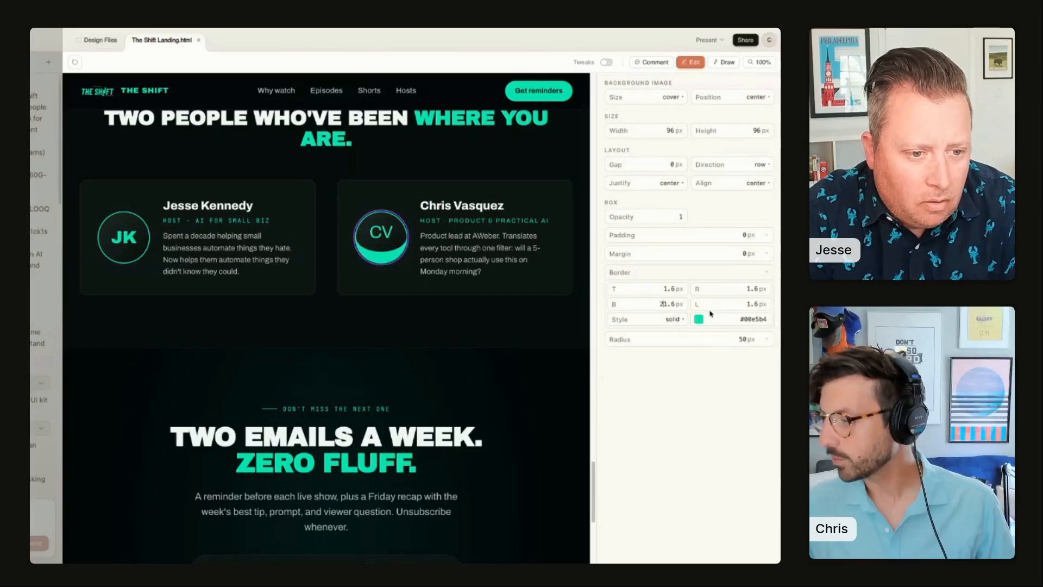
pyautogui.press('BackSpace')
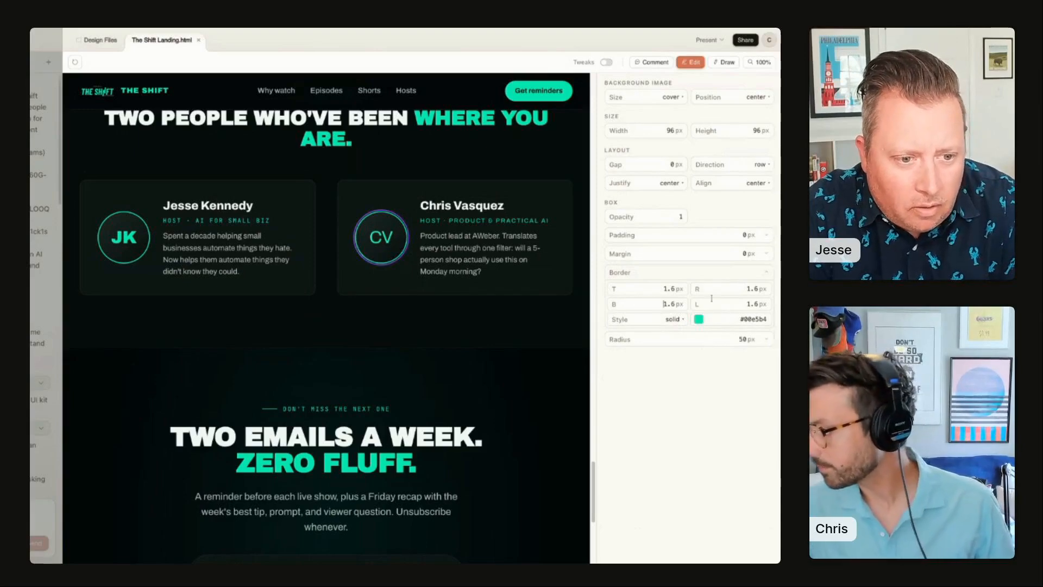
pyautogui.write('2')
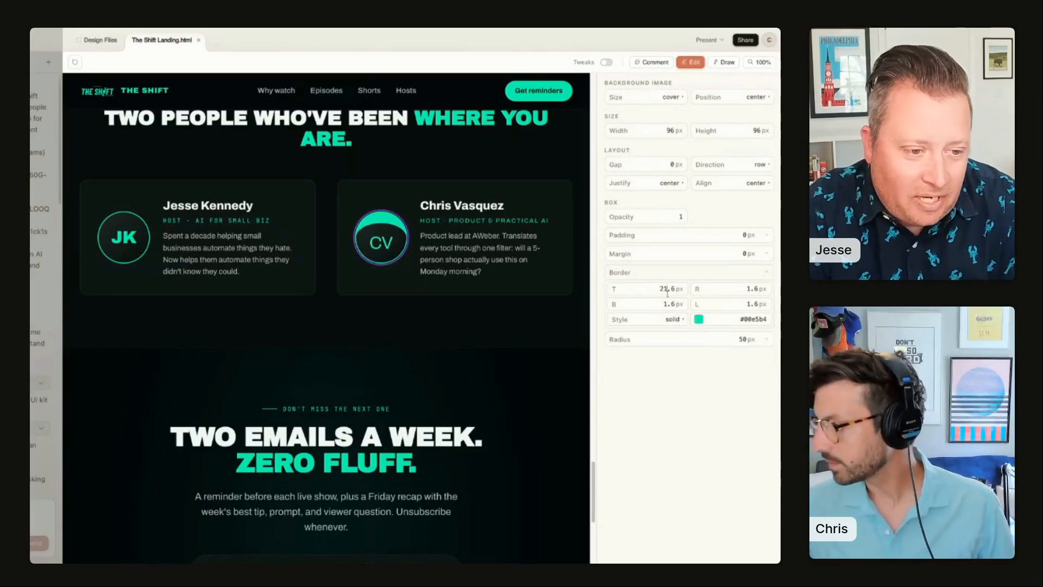
pyautogui.press('Tab')
pyautogui.write('2.6')
pyautogui.press('Tab')
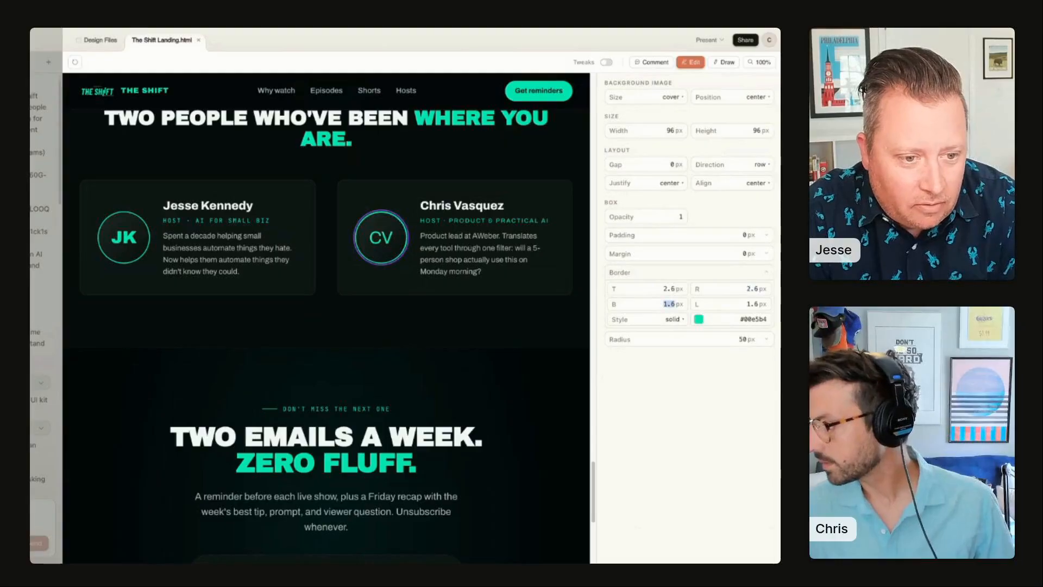
pyautogui.write('2.6')
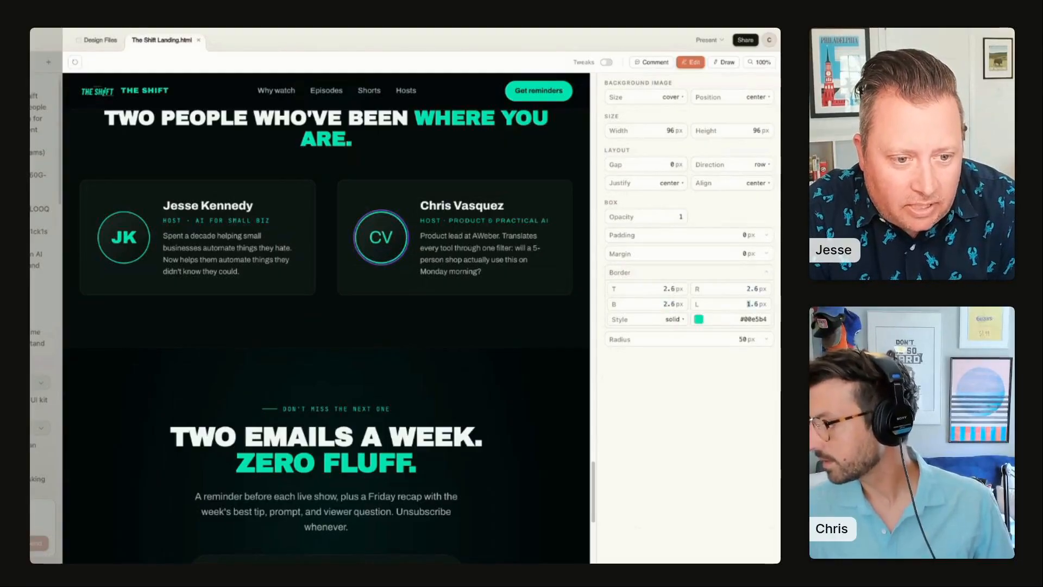
pyautogui.write('2.6')
pyautogui.press('Tab')
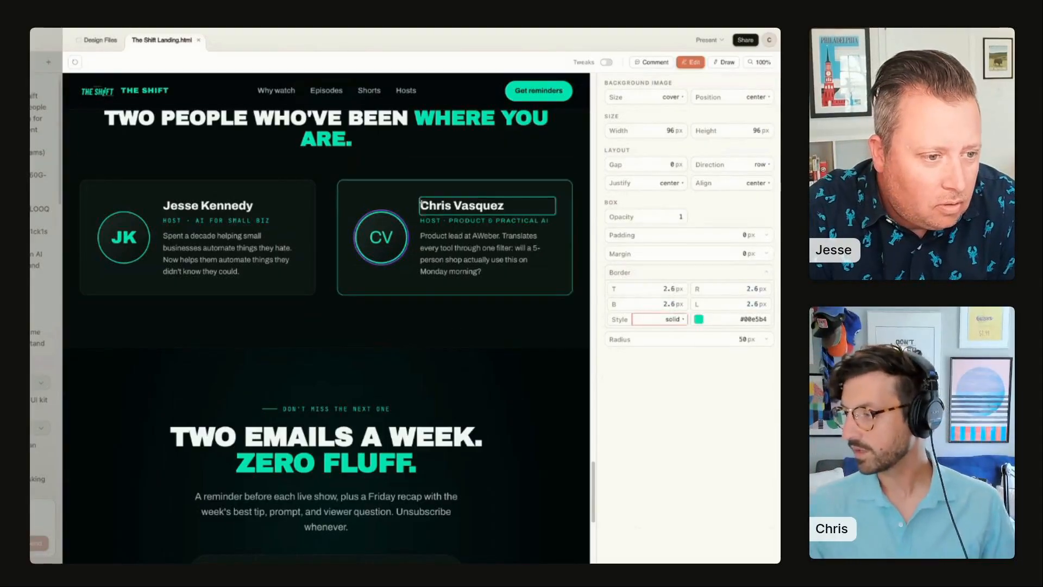
# Step: Select the host card and leave Edit mode to apply the direct edits
pyautogui.click(477, 220)
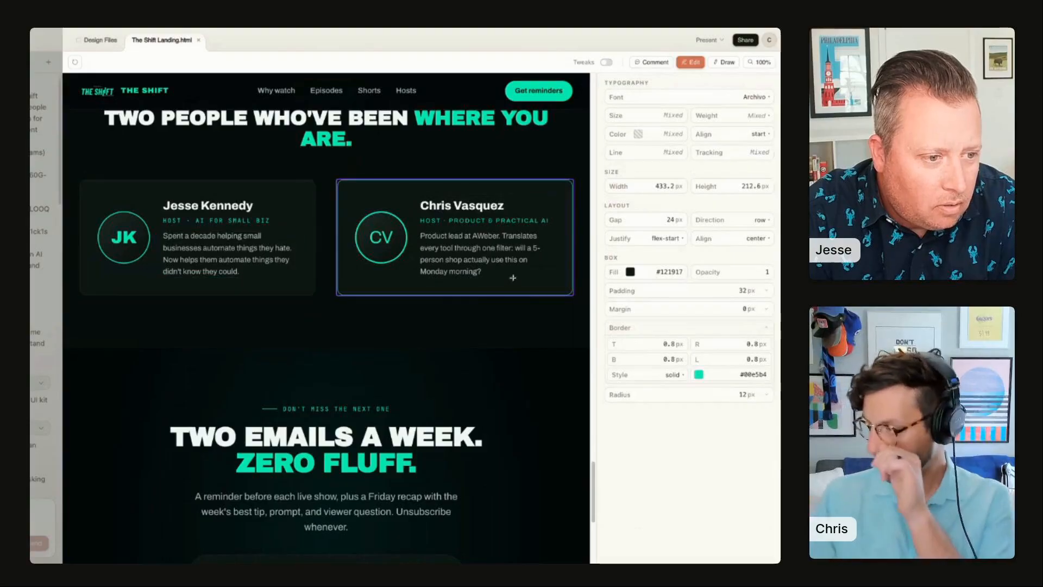
pyautogui.scroll(1, 561, 166)
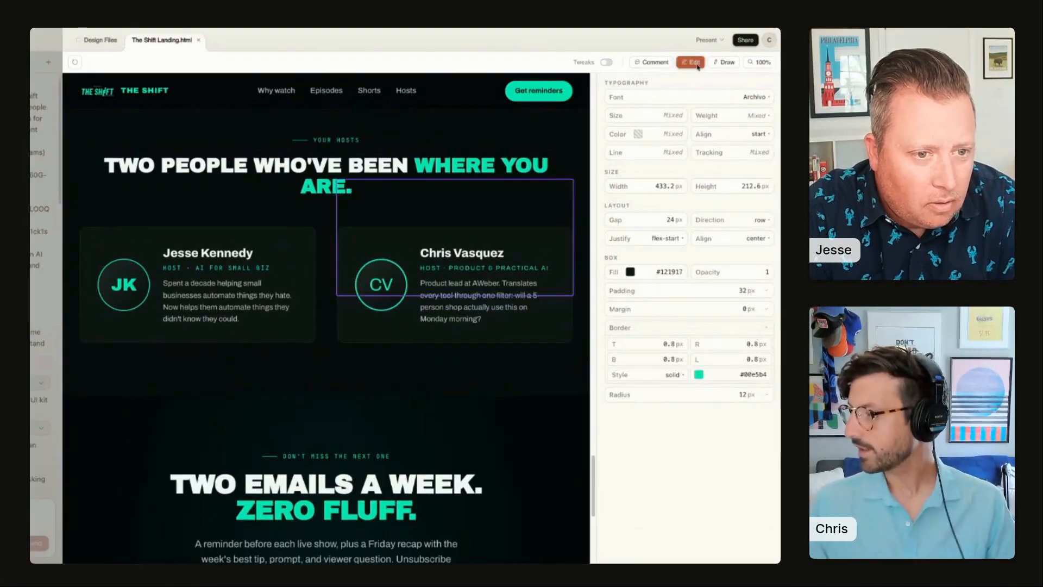
pyautogui.click(695, 64)
# Step: In Draw mode, circle AWEBER in the hero, doodle a cat above the live bar, and send the drawing
pyautogui.scroll(20, 466, 393)
pyautogui.scroll(15, 519, 337)
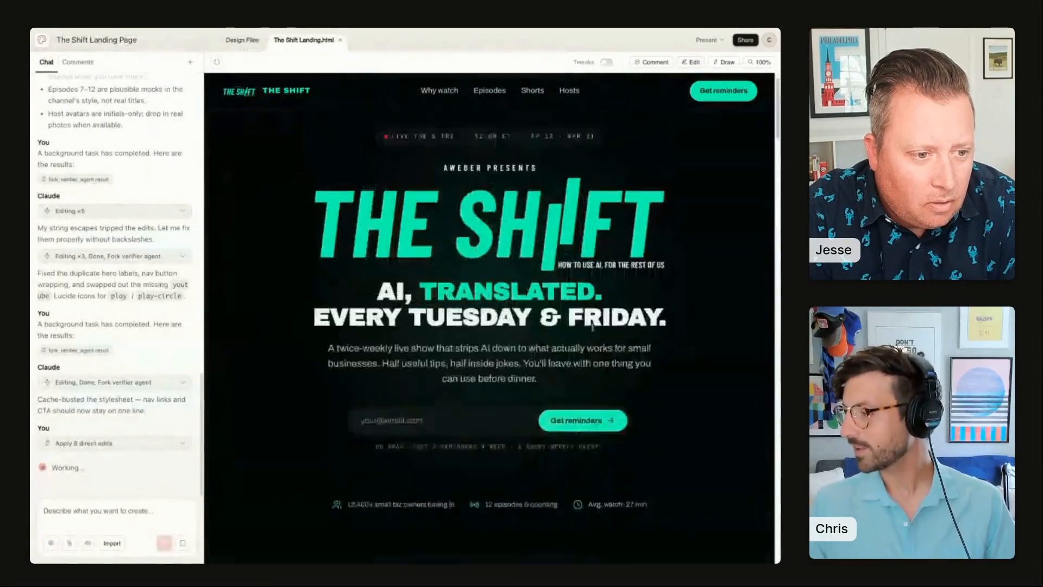
pyautogui.click(729, 63)
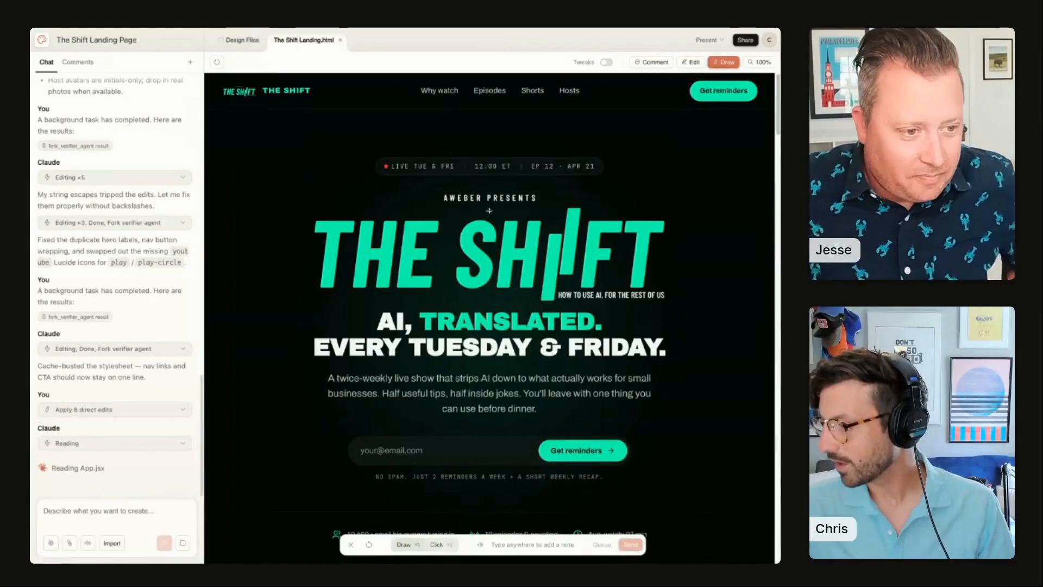
pyautogui.moveTo(433, 205)
pyautogui.mouseDown()
pyautogui.moveTo(483, 192)
pyautogui.moveTo(441, 191)
pyautogui.moveTo(436, 202)
pyautogui.mouseUp()
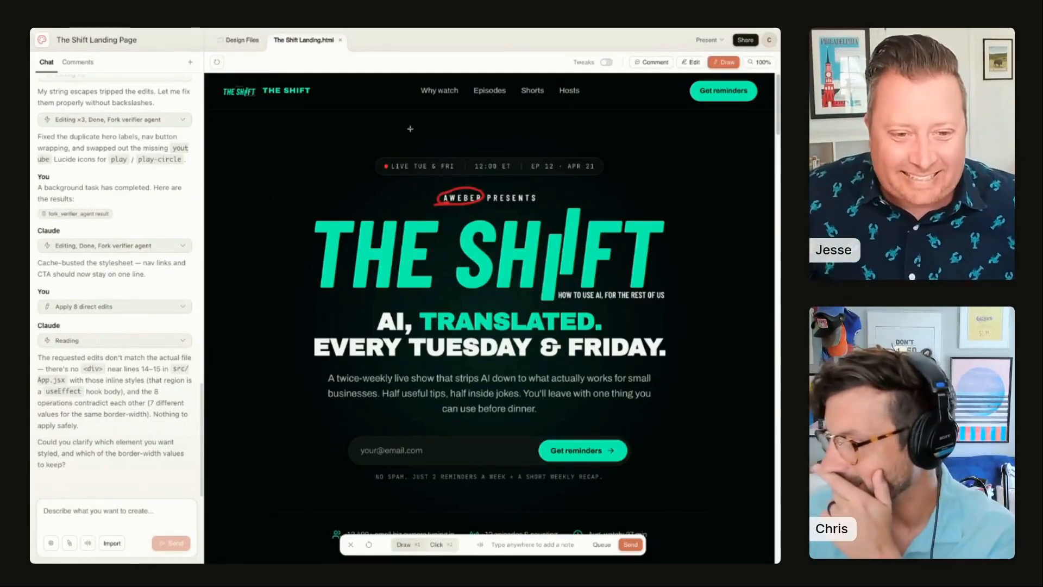
pyautogui.moveTo(430, 115)
pyautogui.mouseDown()
pyautogui.moveTo(422, 137)
pyautogui.moveTo(464, 146)
pyautogui.moveTo(451, 120)
pyautogui.moveTo(442, 125)
pyautogui.mouseUp()
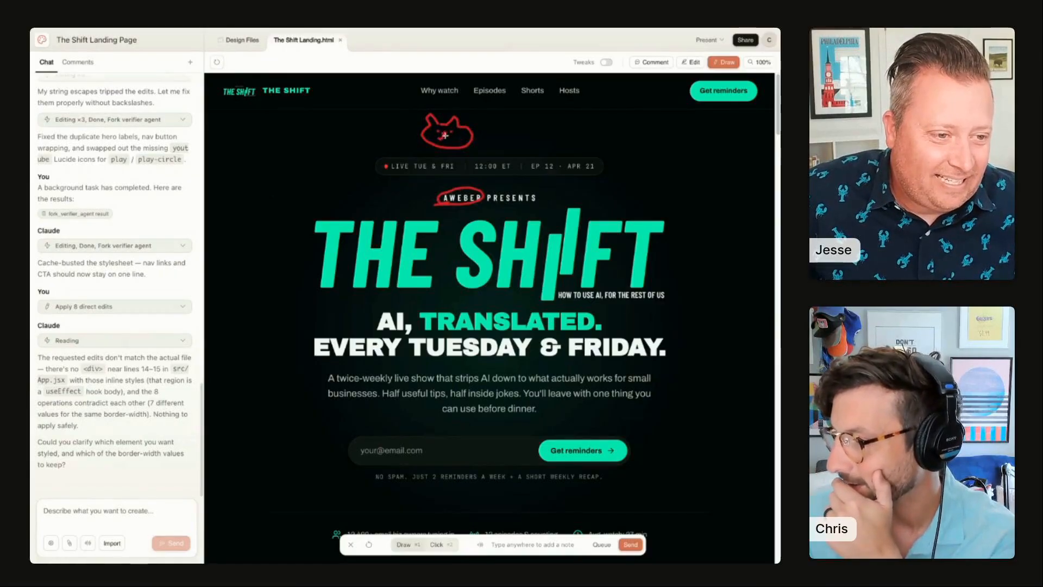
pyautogui.moveTo(445, 136); pyautogui.dragTo(453, 138)
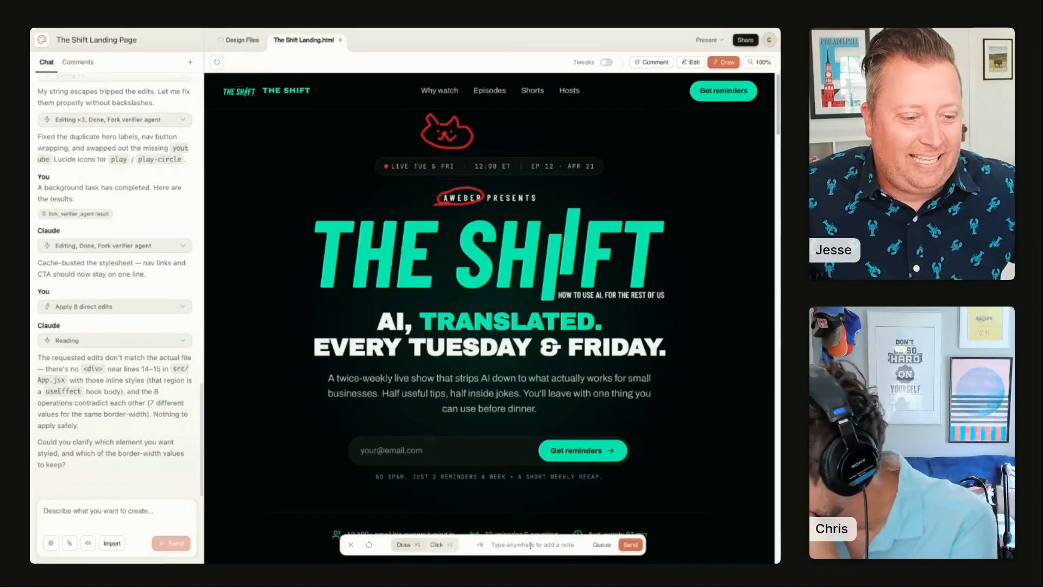
pyautogui.click(629, 545)
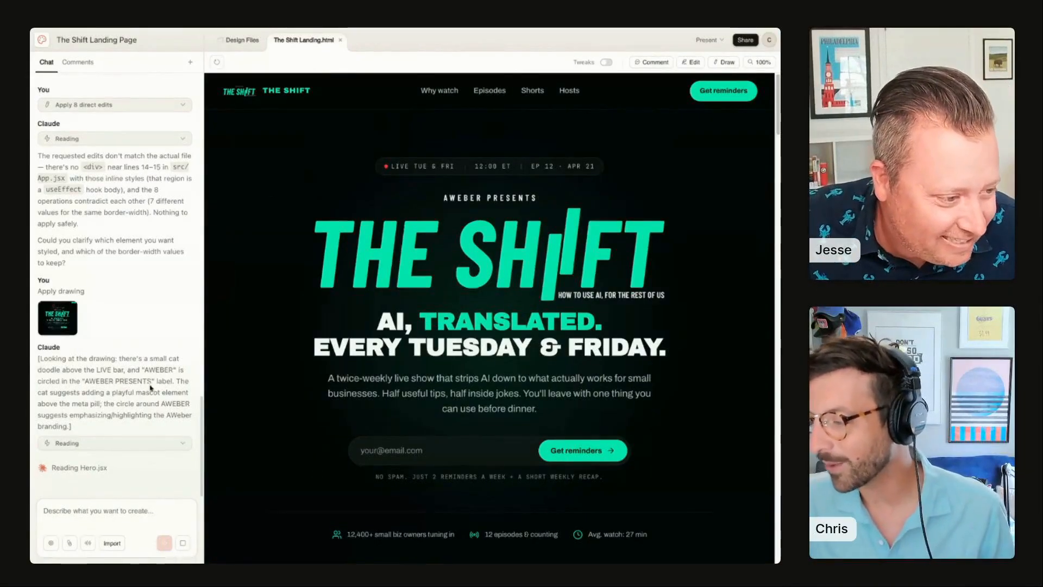
# Step: Send the chat message "Stop doing this." to stop the cat mascot and oval markup on the hero
pyautogui.scroll(2, 120, 245)
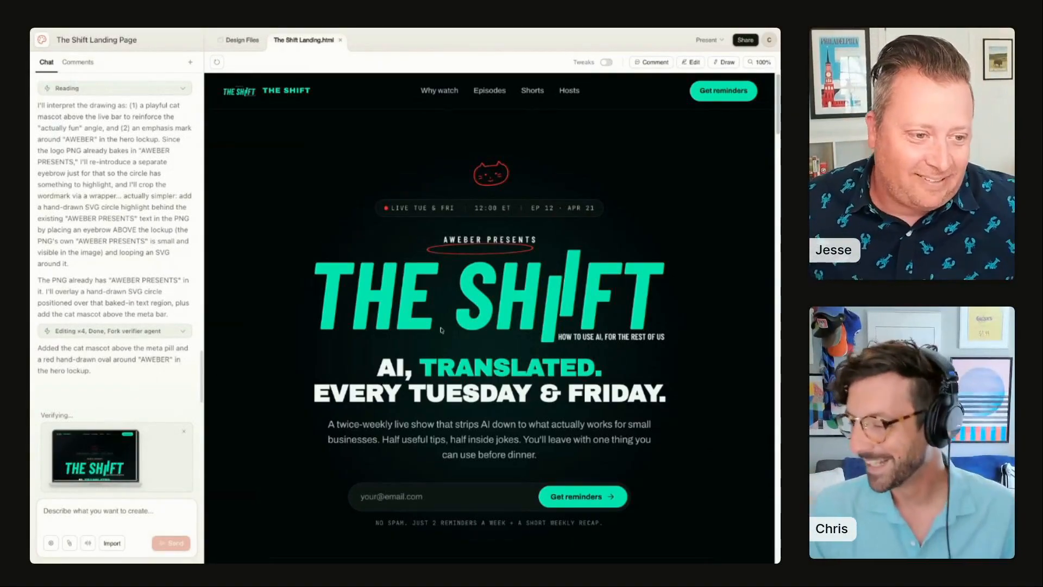
pyautogui.scroll(-6, 440, 329)
pyautogui.scroll(6, 337, 297)
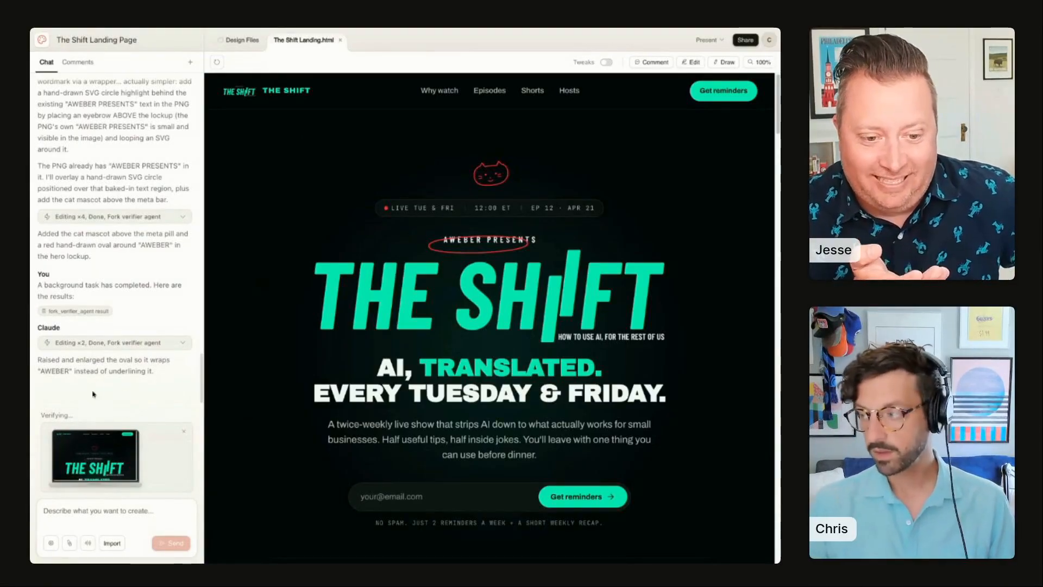
pyautogui.click(134, 498)
pyautogui.write('Stop doing this.')
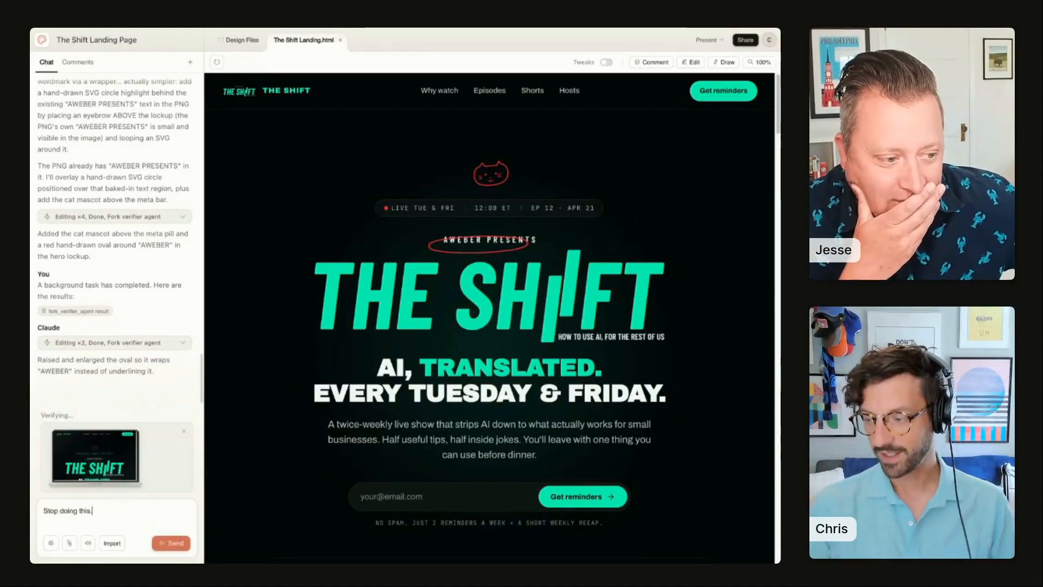
pyautogui.hotkey('shift', 'Return')
pyautogui.press('Return')
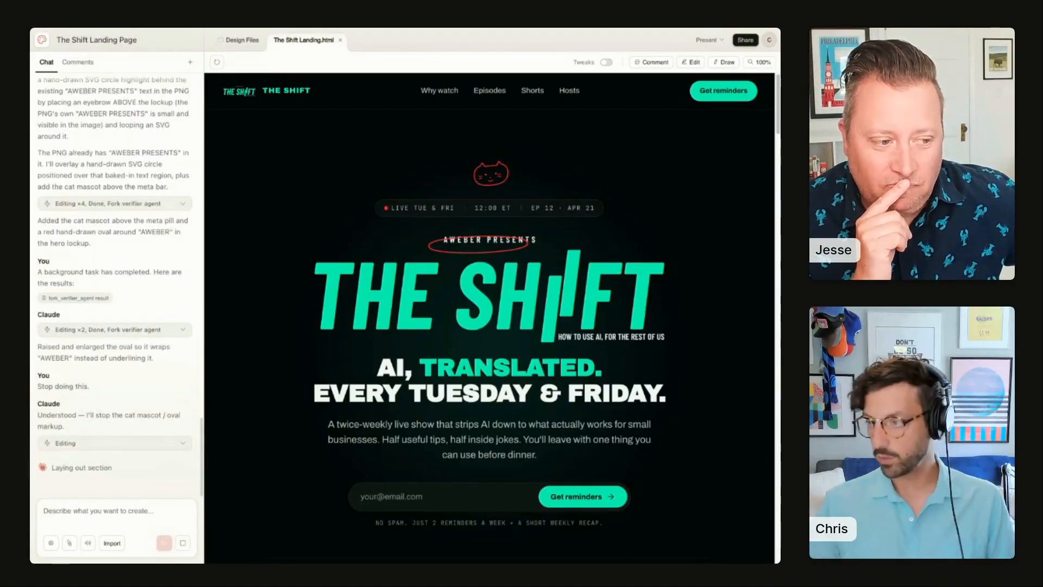
# Step: Open the handoff to Claude Code from the share options and switch to sending to Claude Code Web
pyautogui.scroll(15, 124, 385)
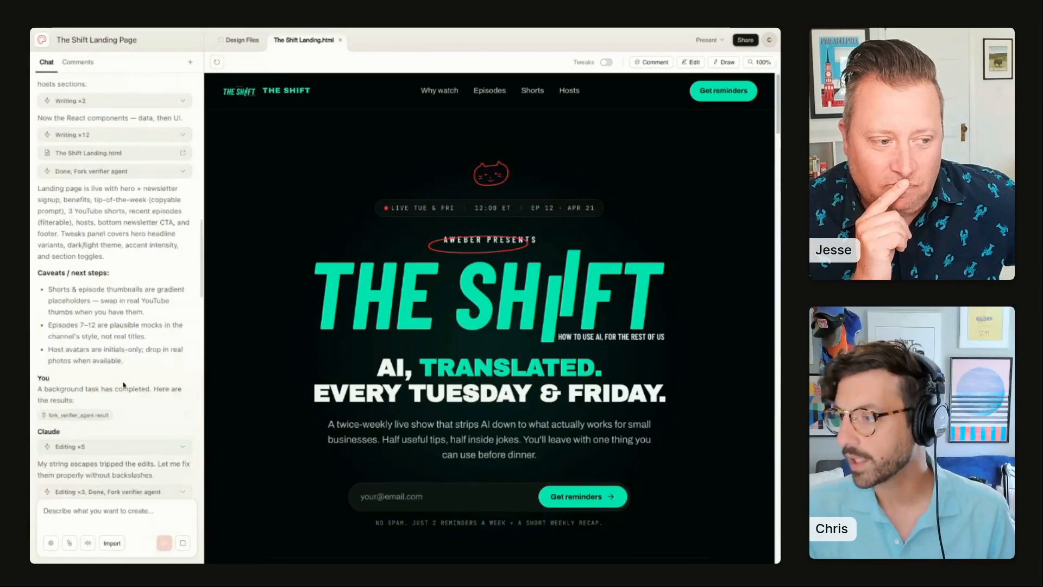
pyautogui.scroll(-15, 124, 385)
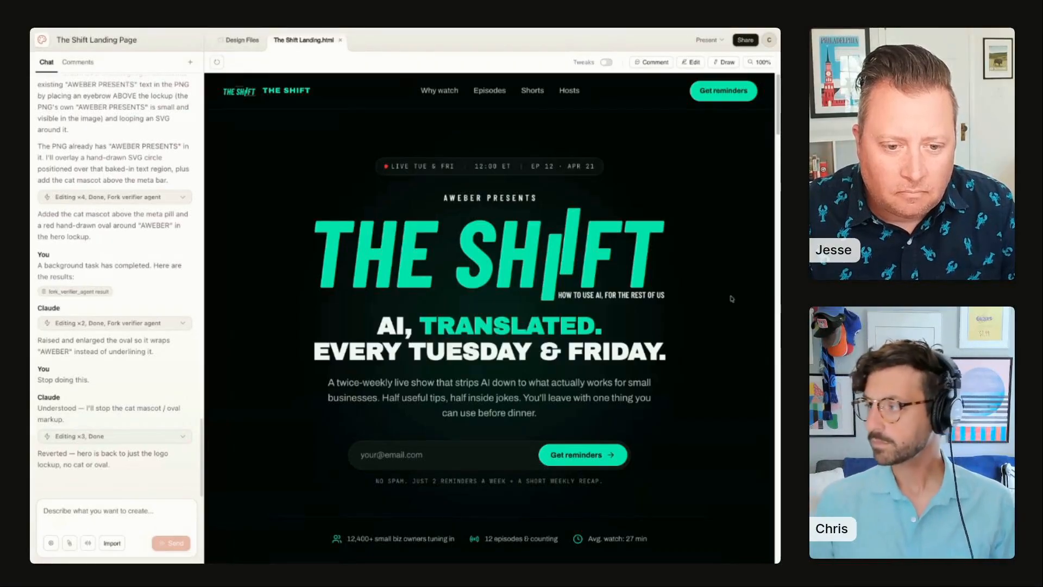
pyautogui.click(746, 39)
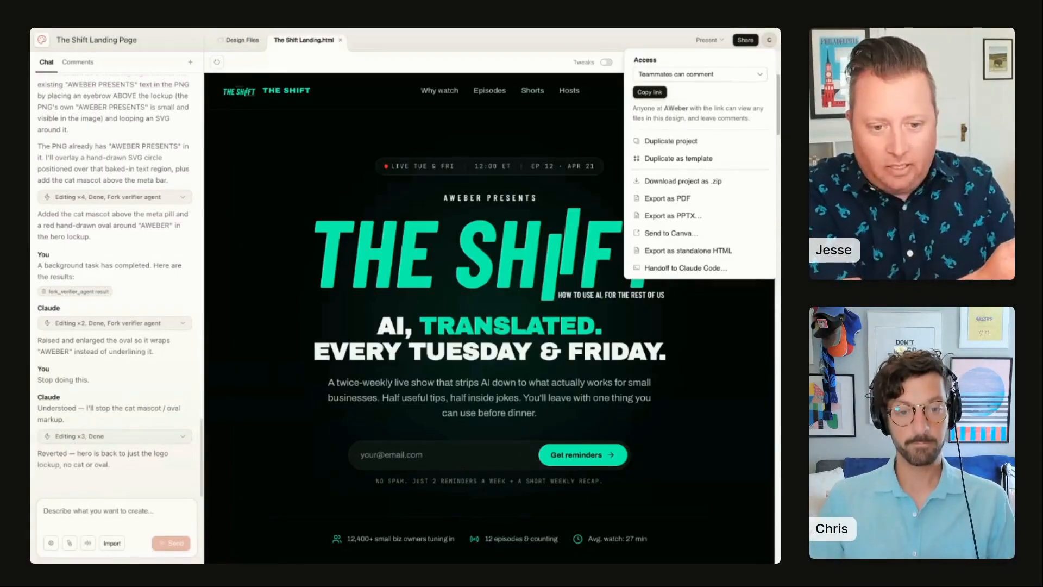
pyautogui.click(633, 269)
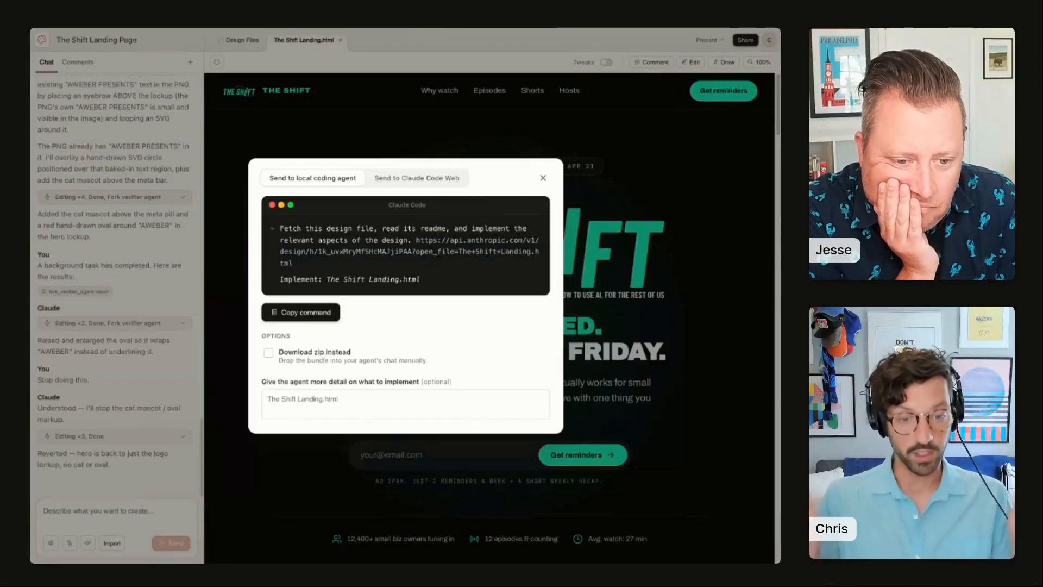
pyautogui.click(433, 178)
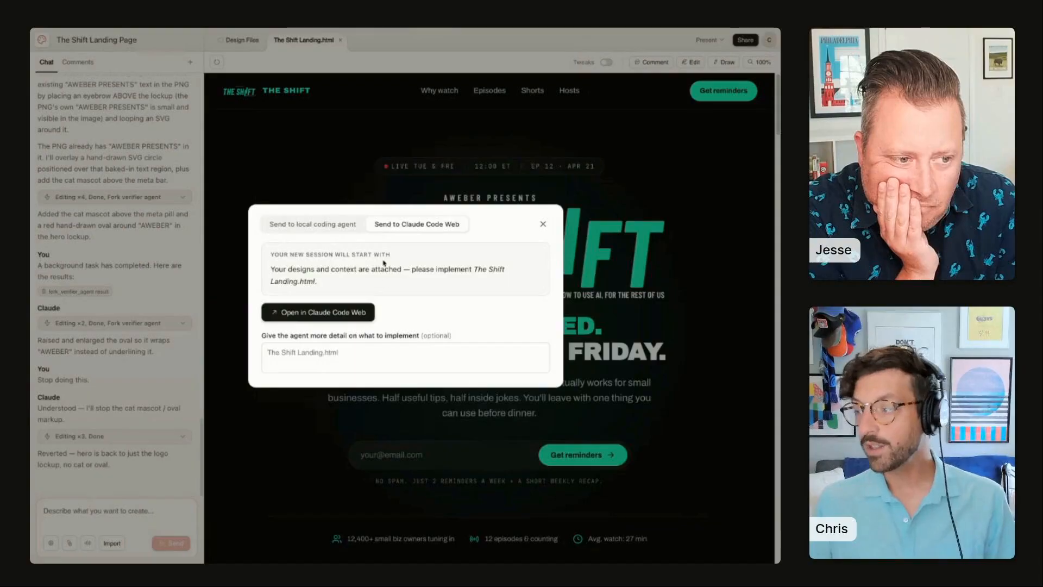